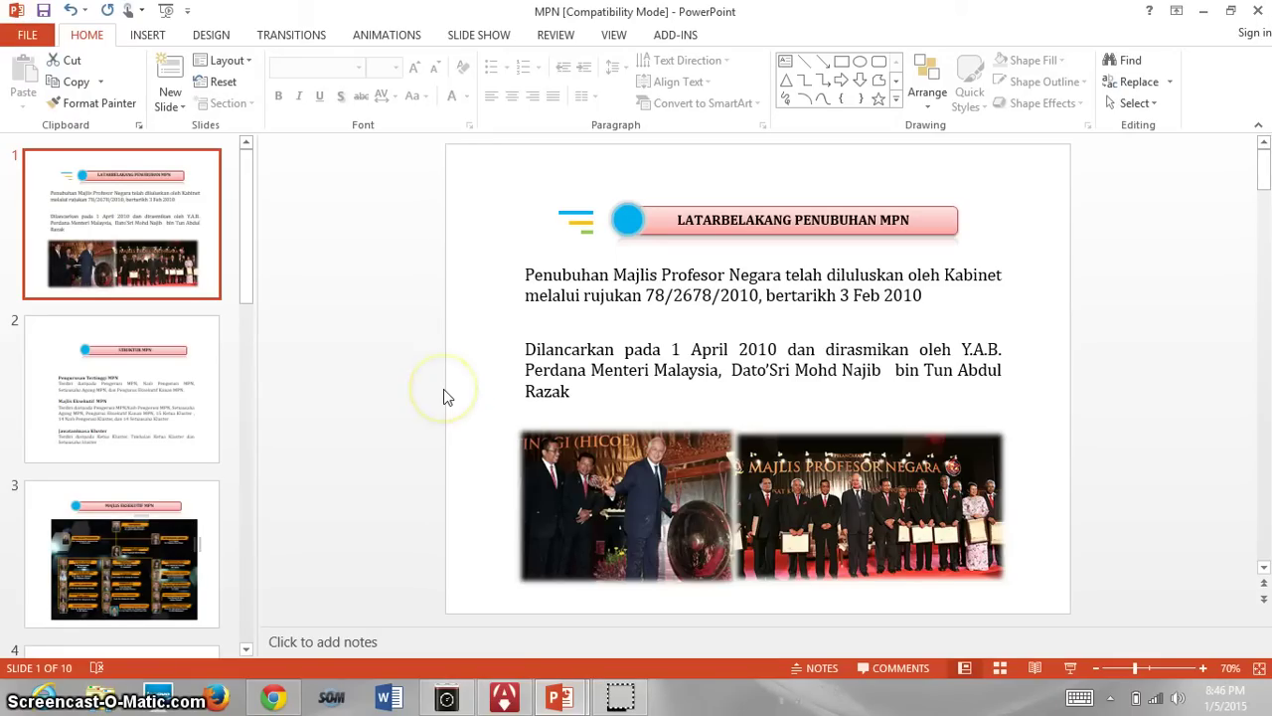
- Browse the Save As locations (OneDrive, Computer), then cancel without saving a copy
left_click(39, 44)
left_click(50, 223)
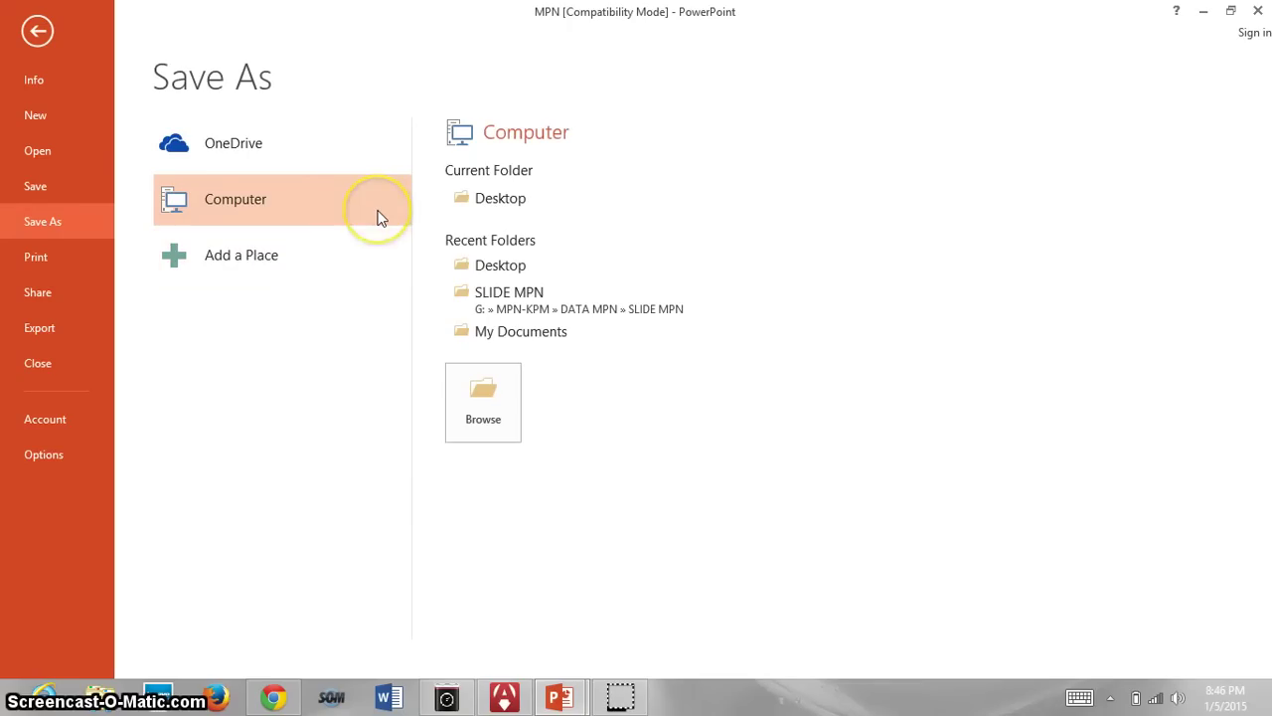
left_click(318, 142)
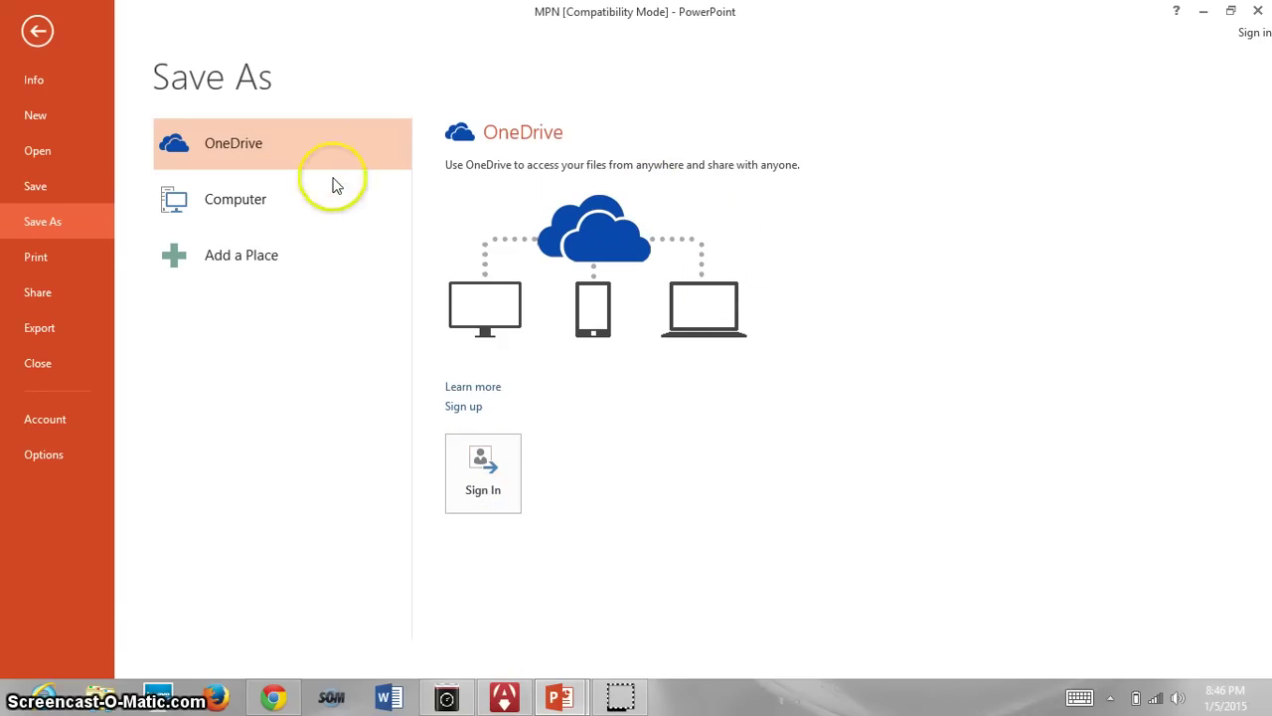
left_click(307, 220)
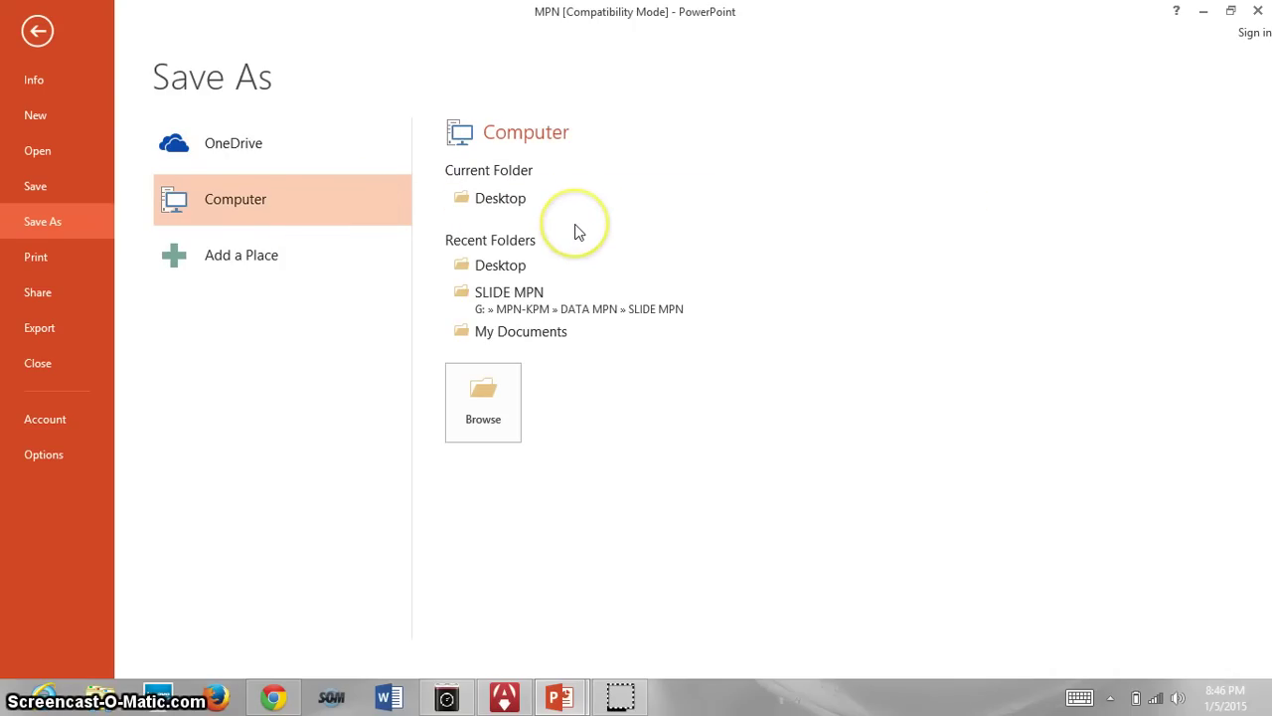
left_click(500, 399)
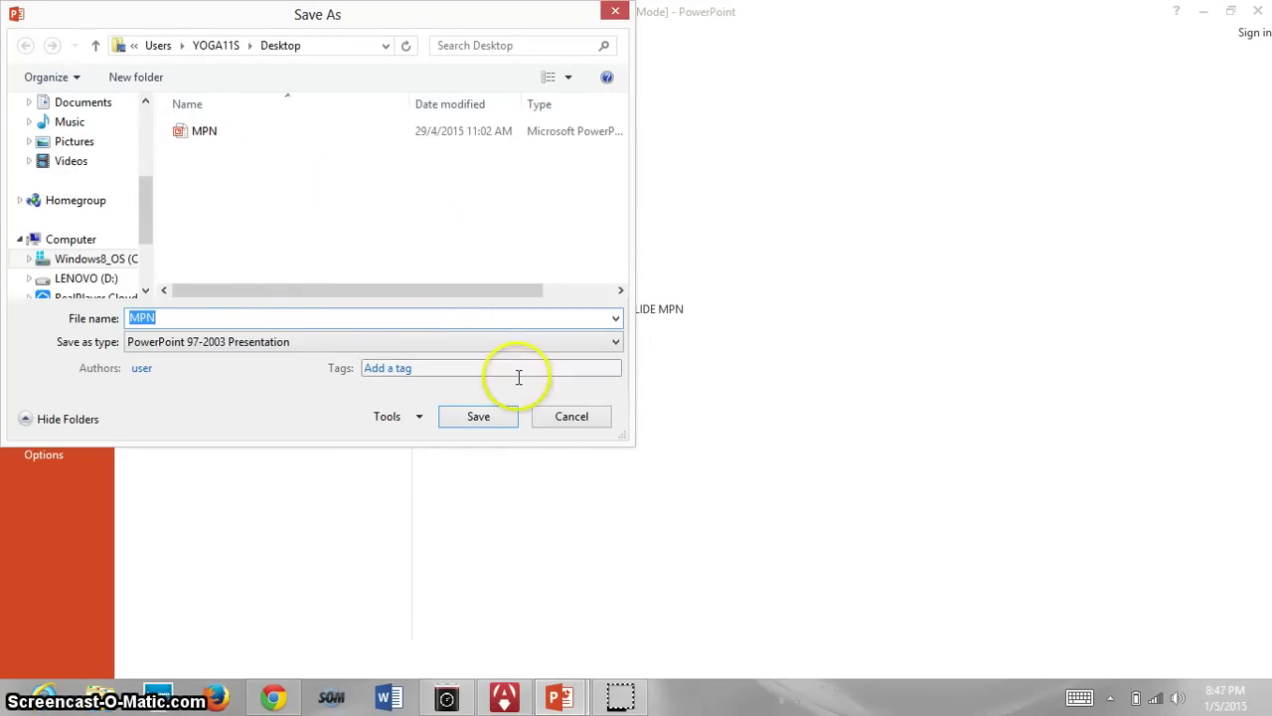
left_click(562, 424)
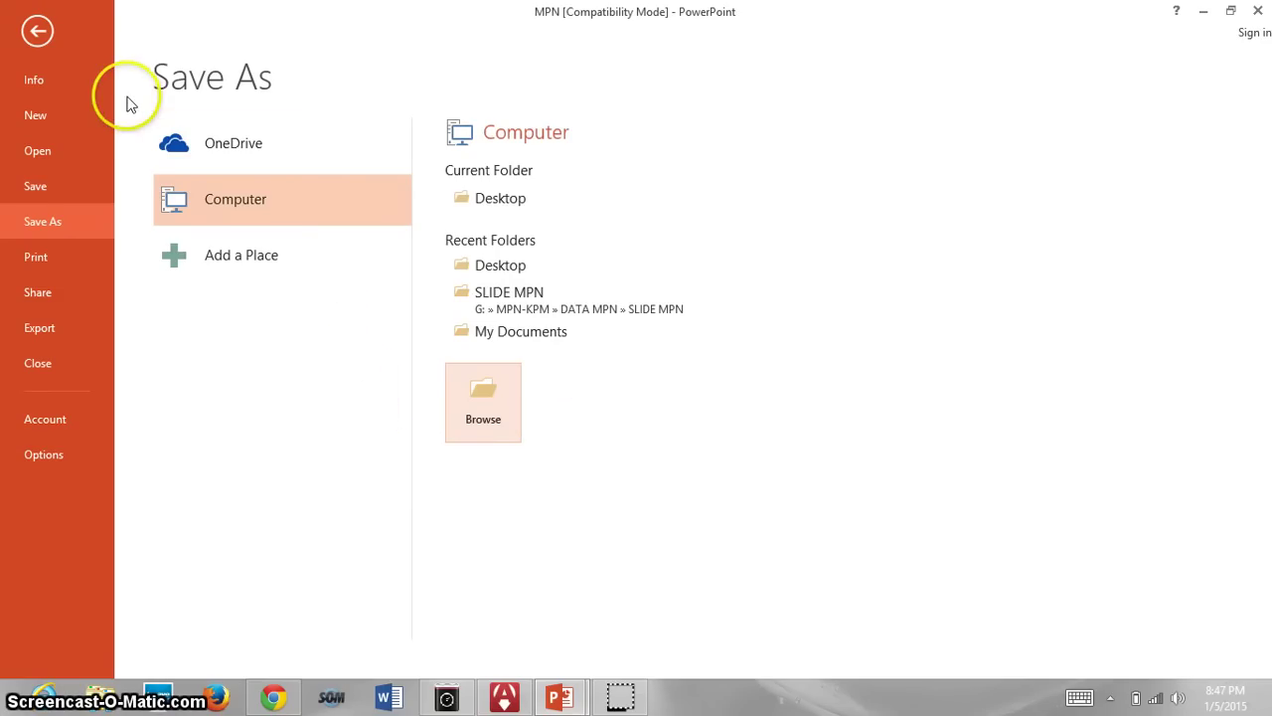
left_click(40, 32)
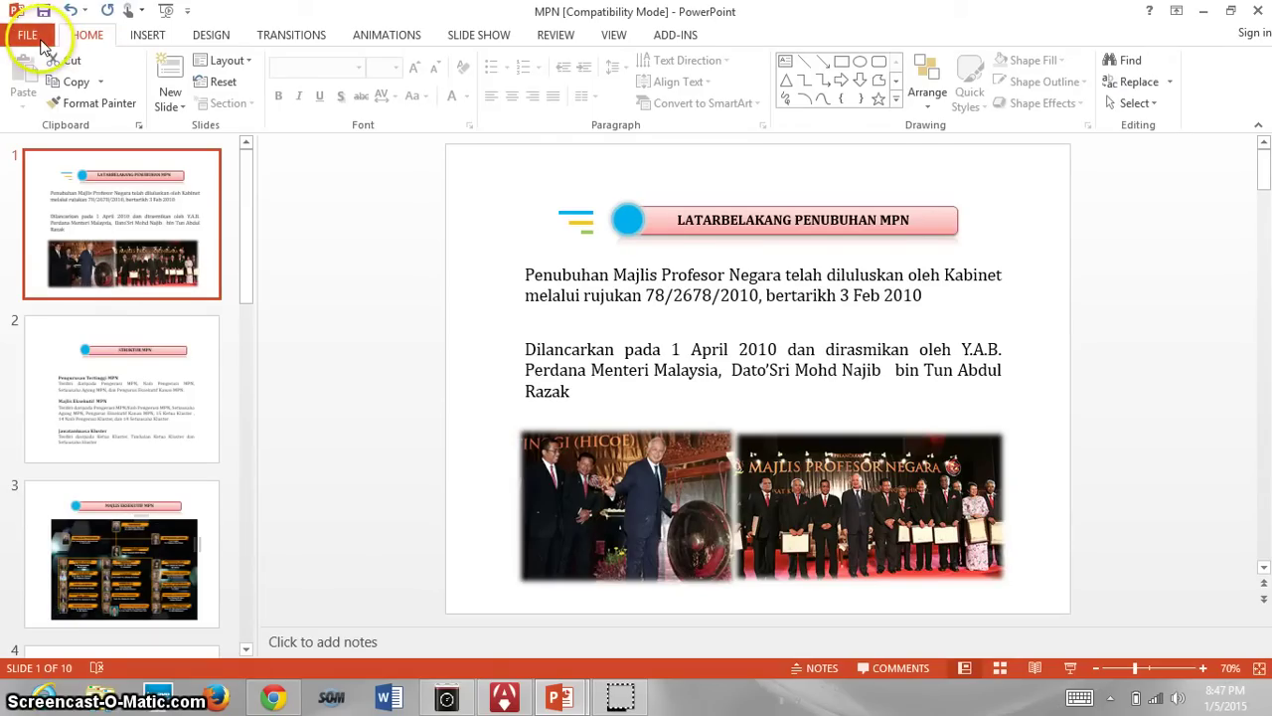
- Turn on 'Save to Computer by default' on the Options Save page
left_click(42, 43)
left_click(64, 227)
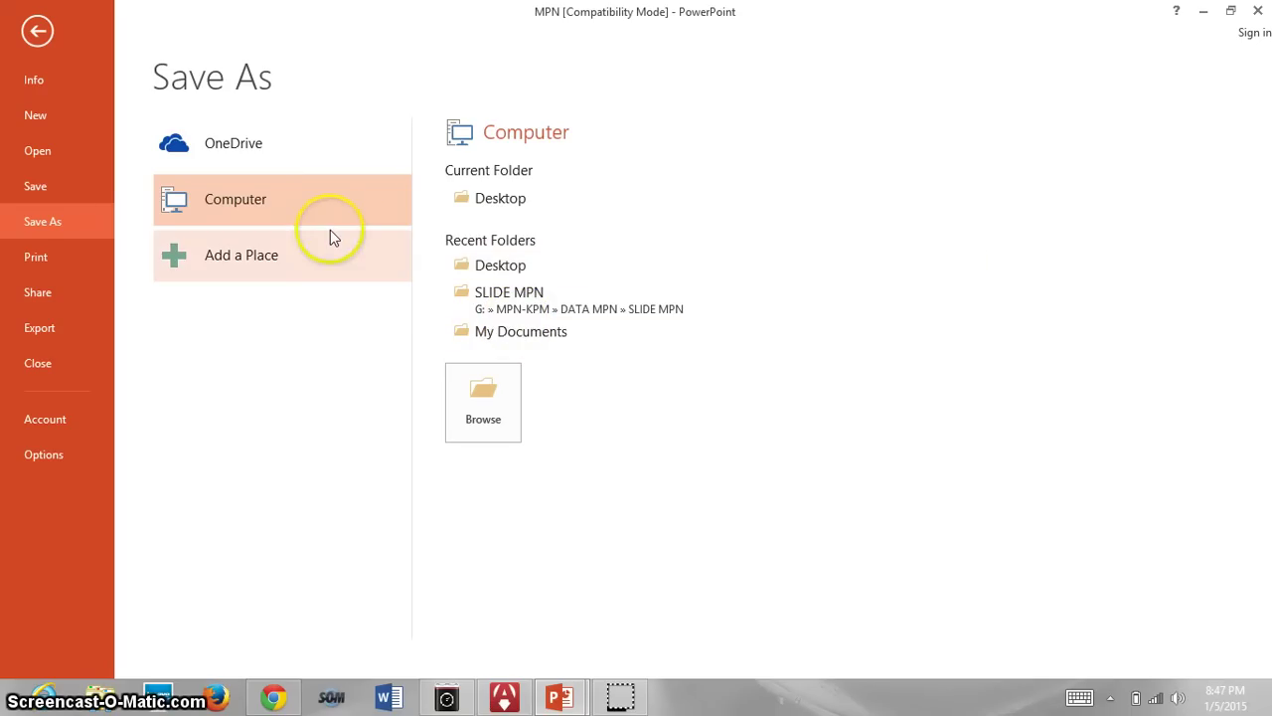
left_click(56, 455)
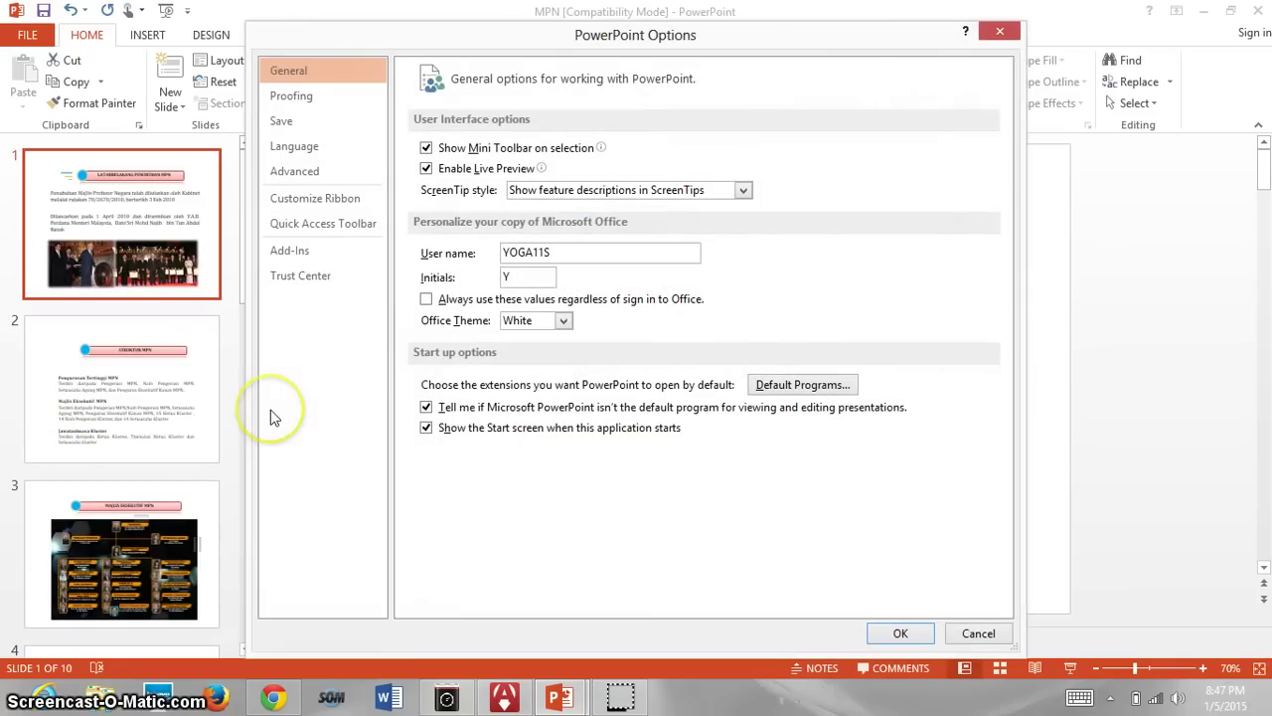
left_click(285, 121)
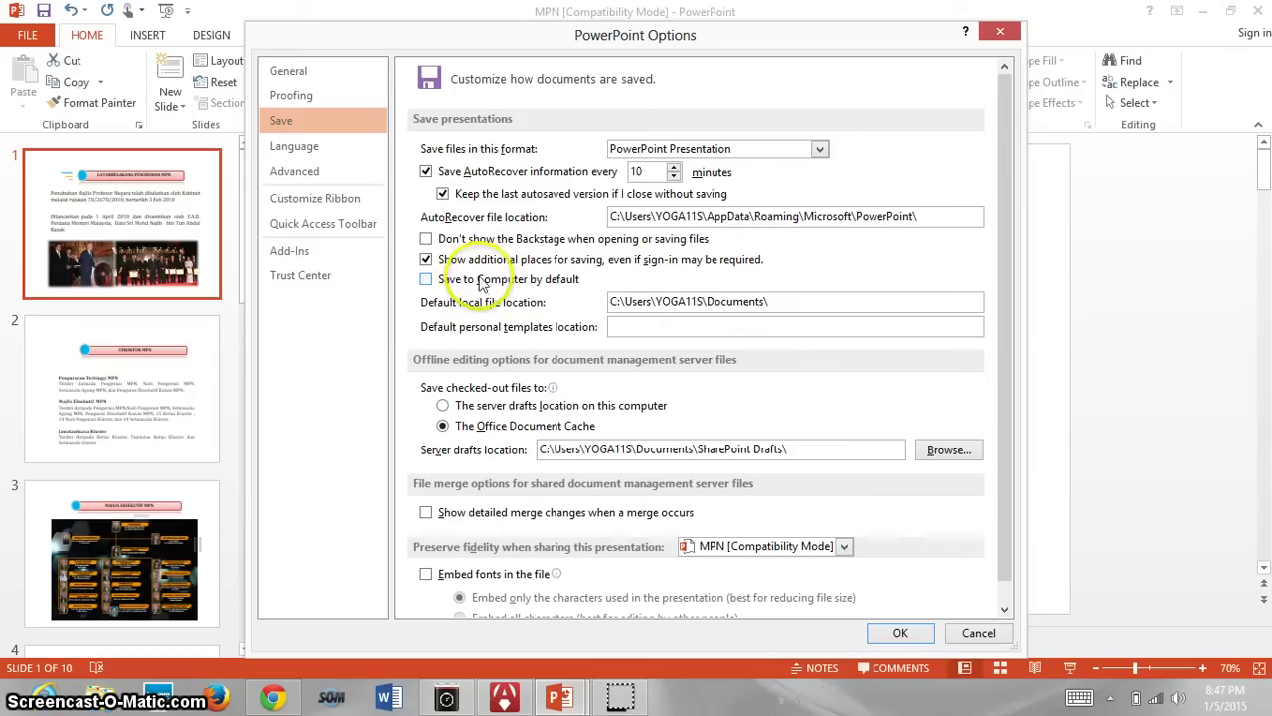
left_click(456, 282)
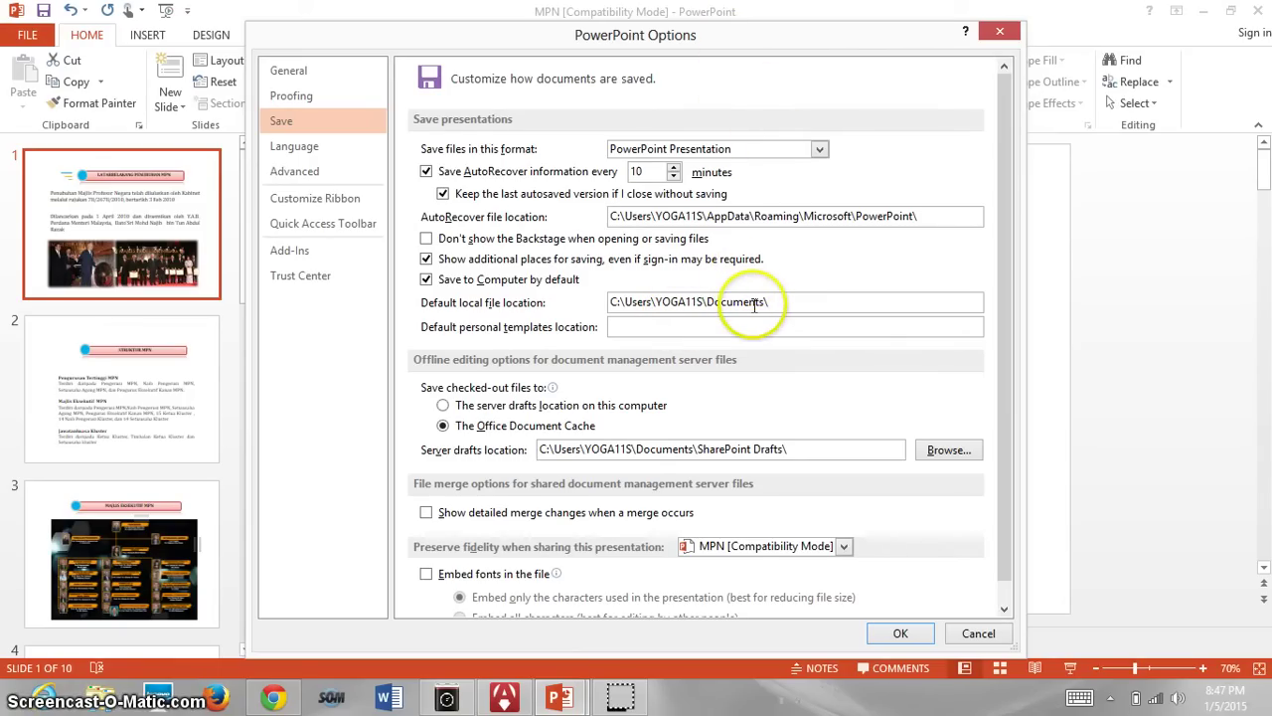
left_click(894, 636)
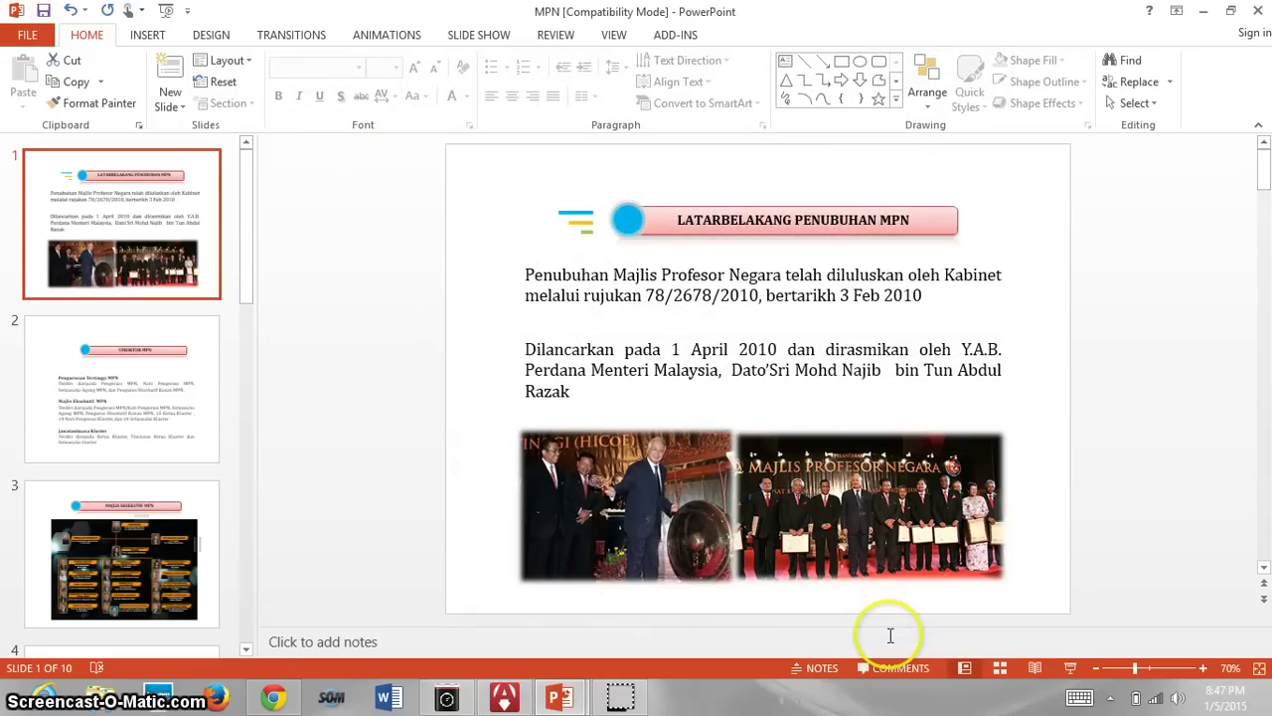
left_click(30, 35)
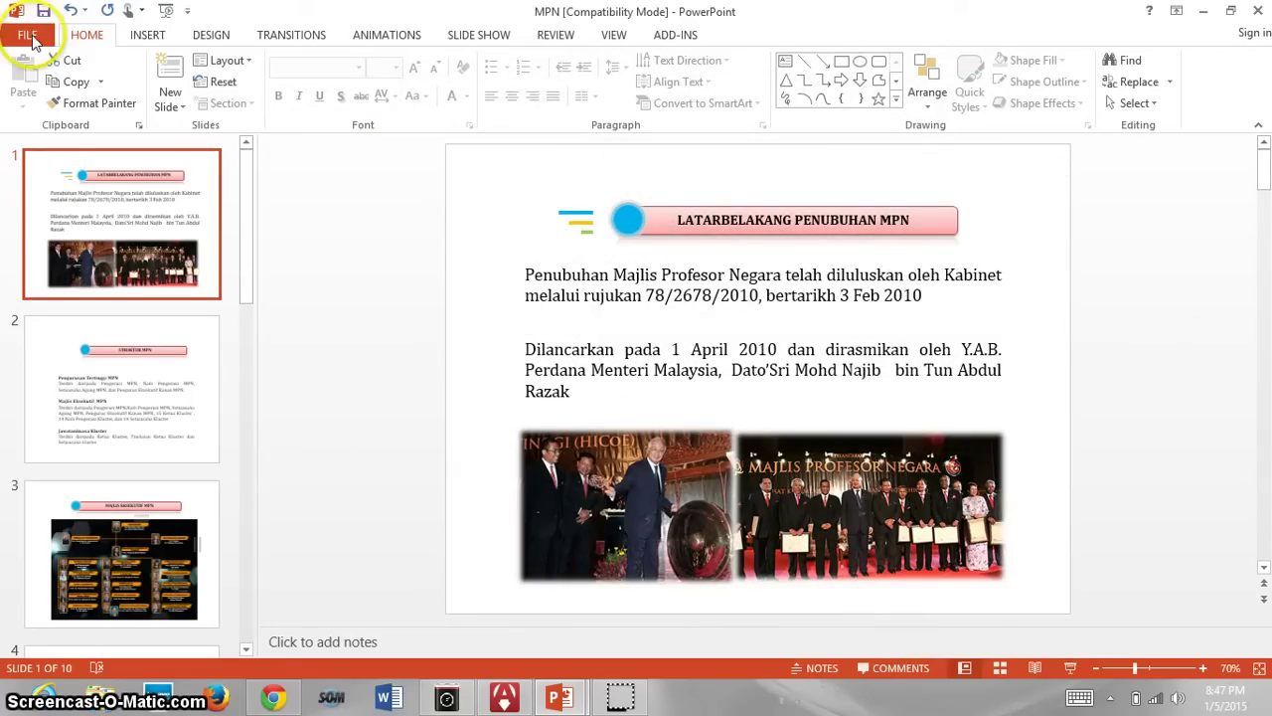
left_click(45, 222)
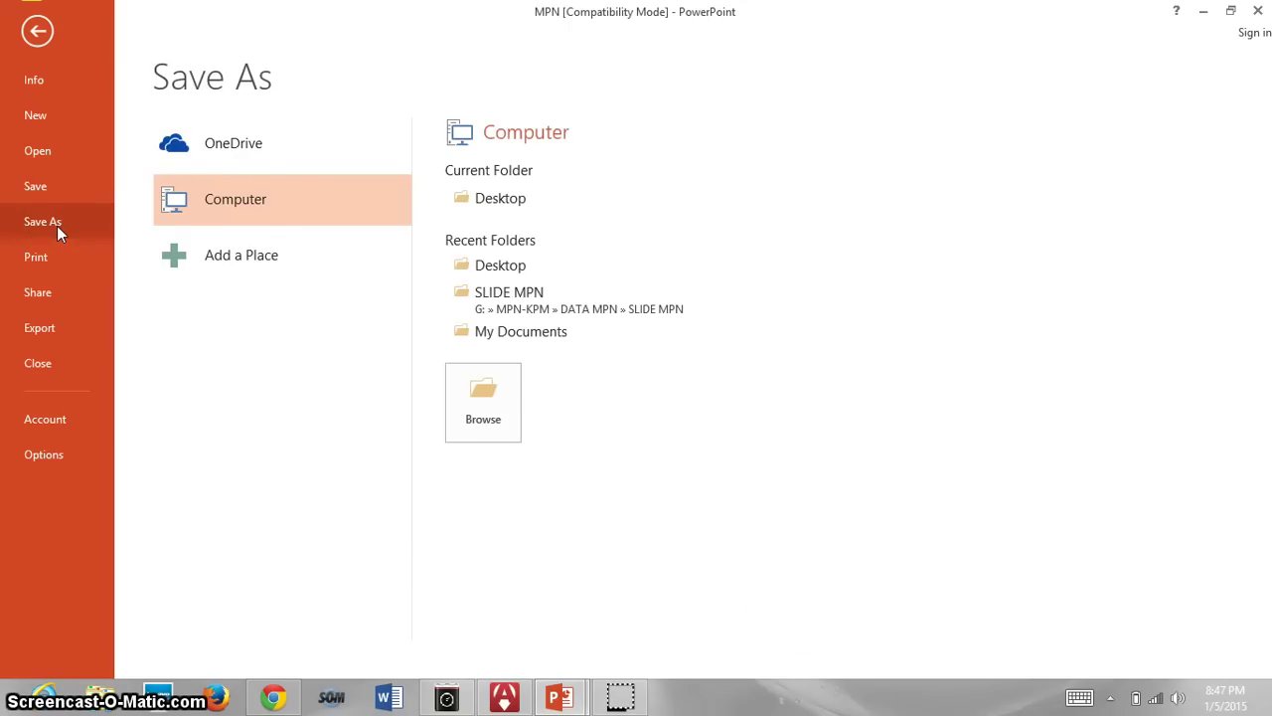
left_click(57, 226)
left_click(244, 214)
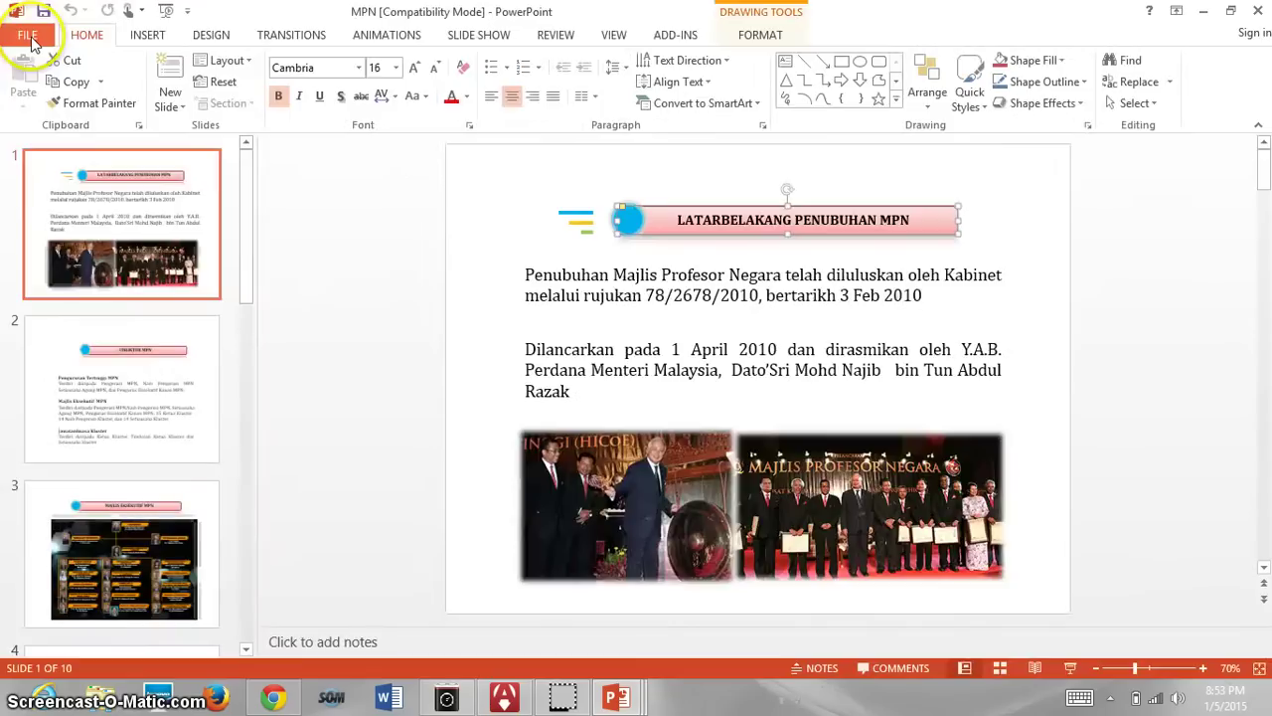
left_click(31, 36)
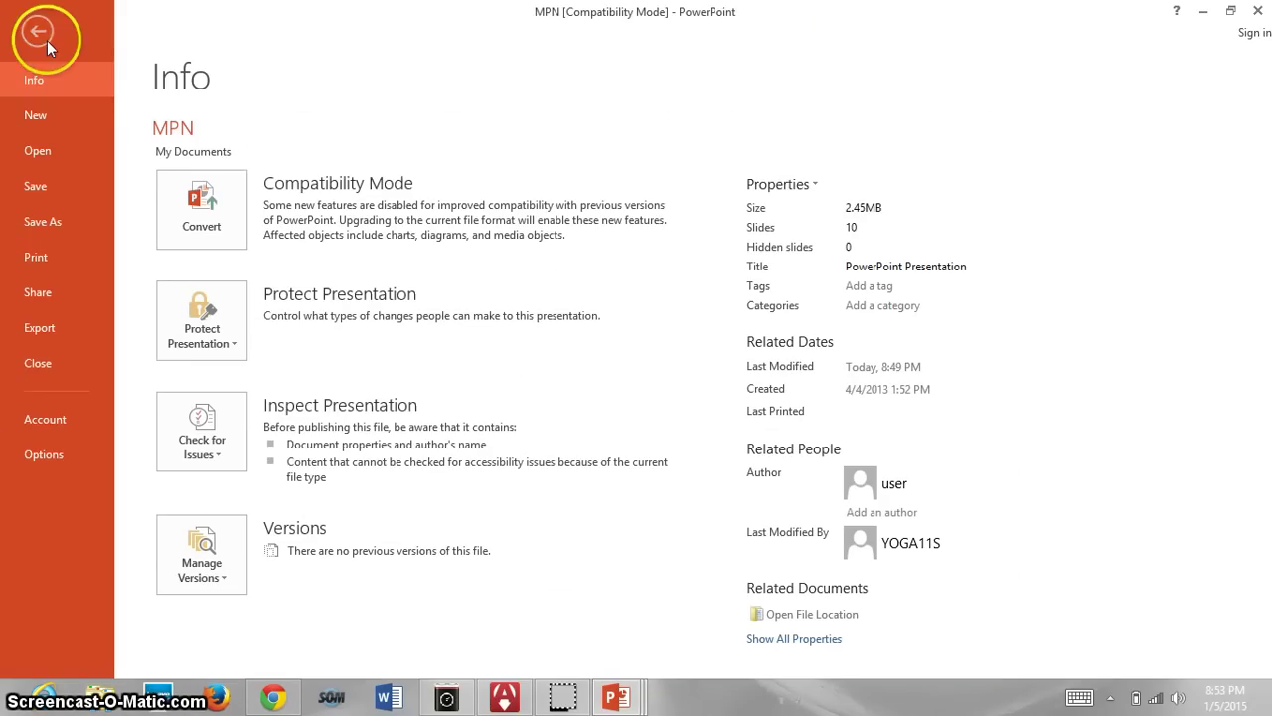
left_click(38, 31)
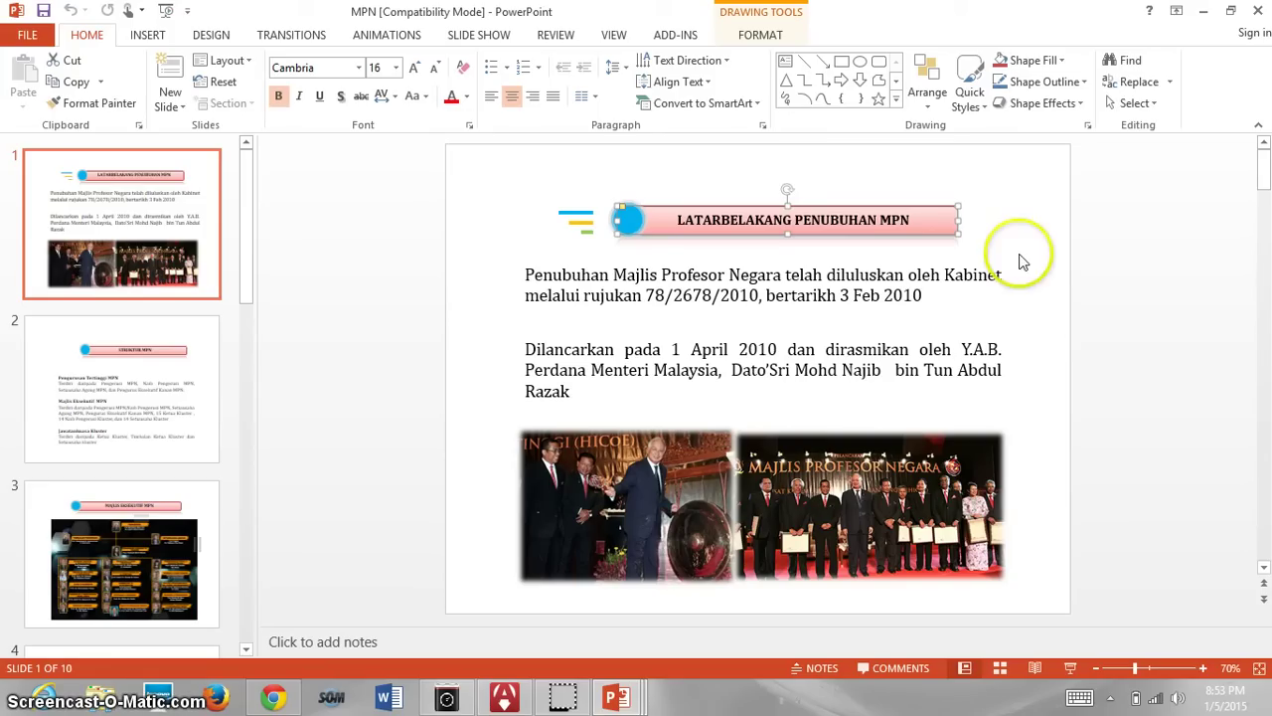
- Change the AutoRecover interval in Options > Save from 10 to 5 minutes and apply it
left_click(27, 40)
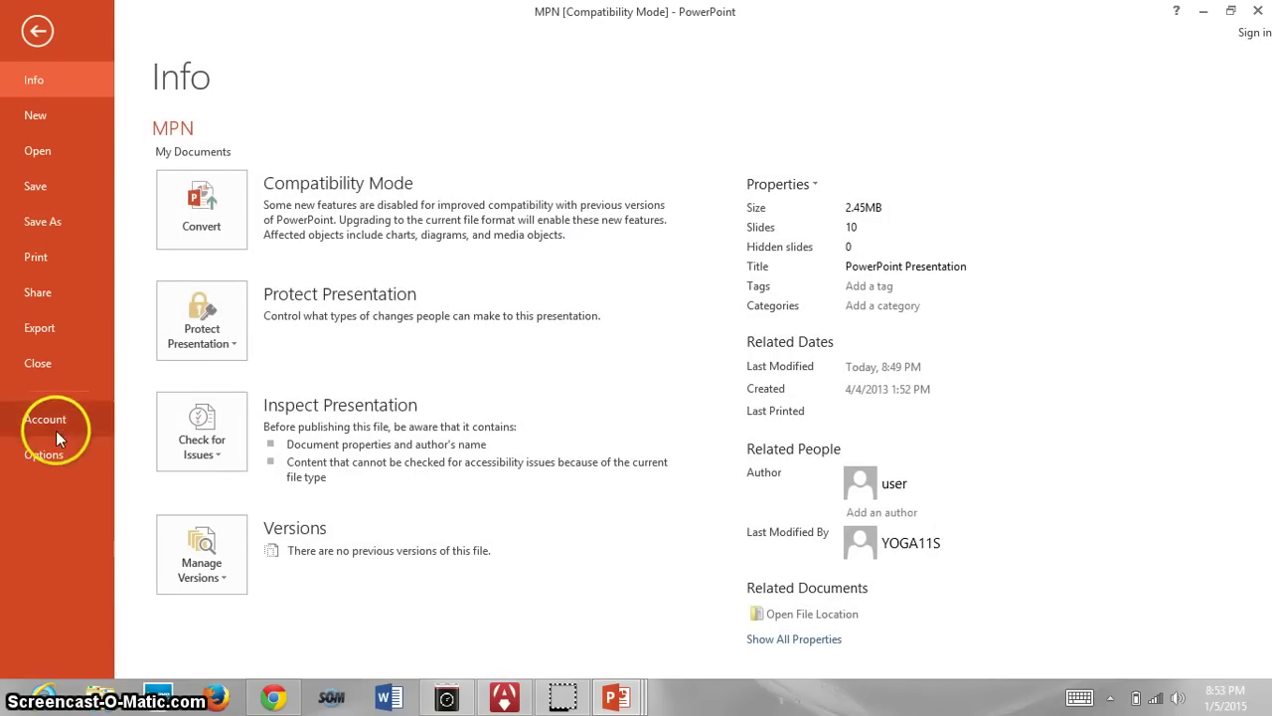
left_click(48, 454)
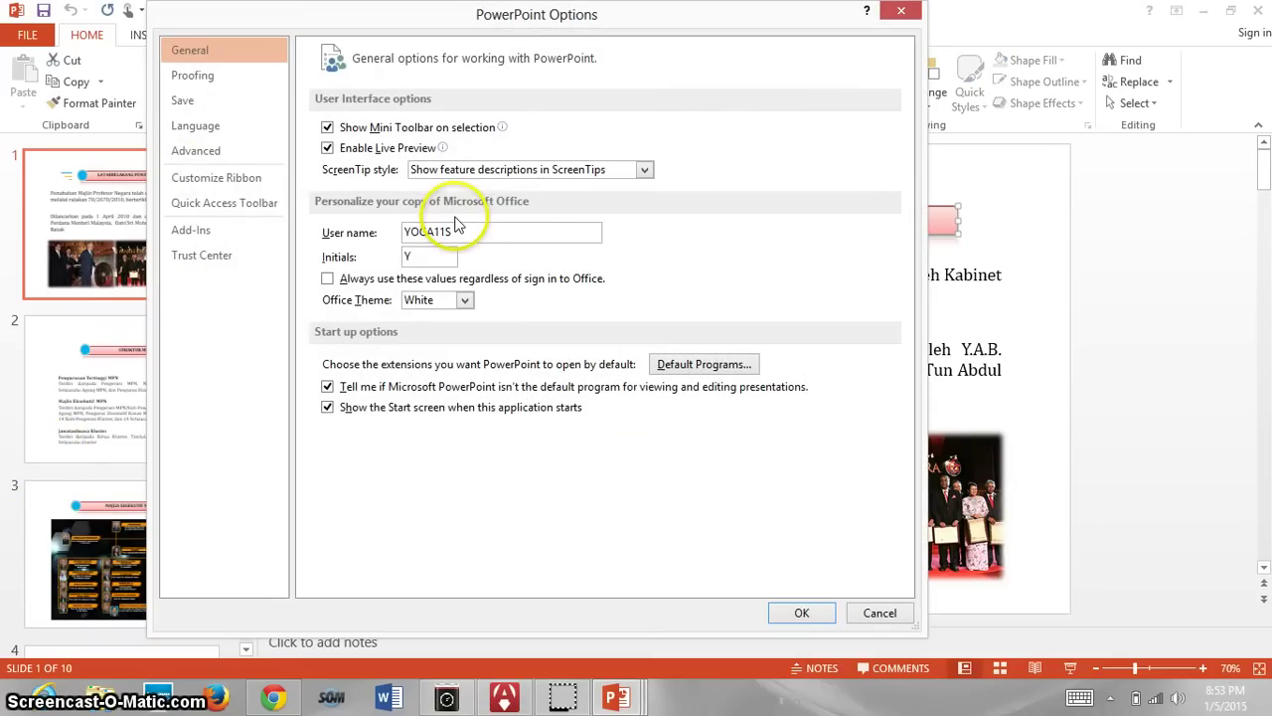
left_click(185, 100)
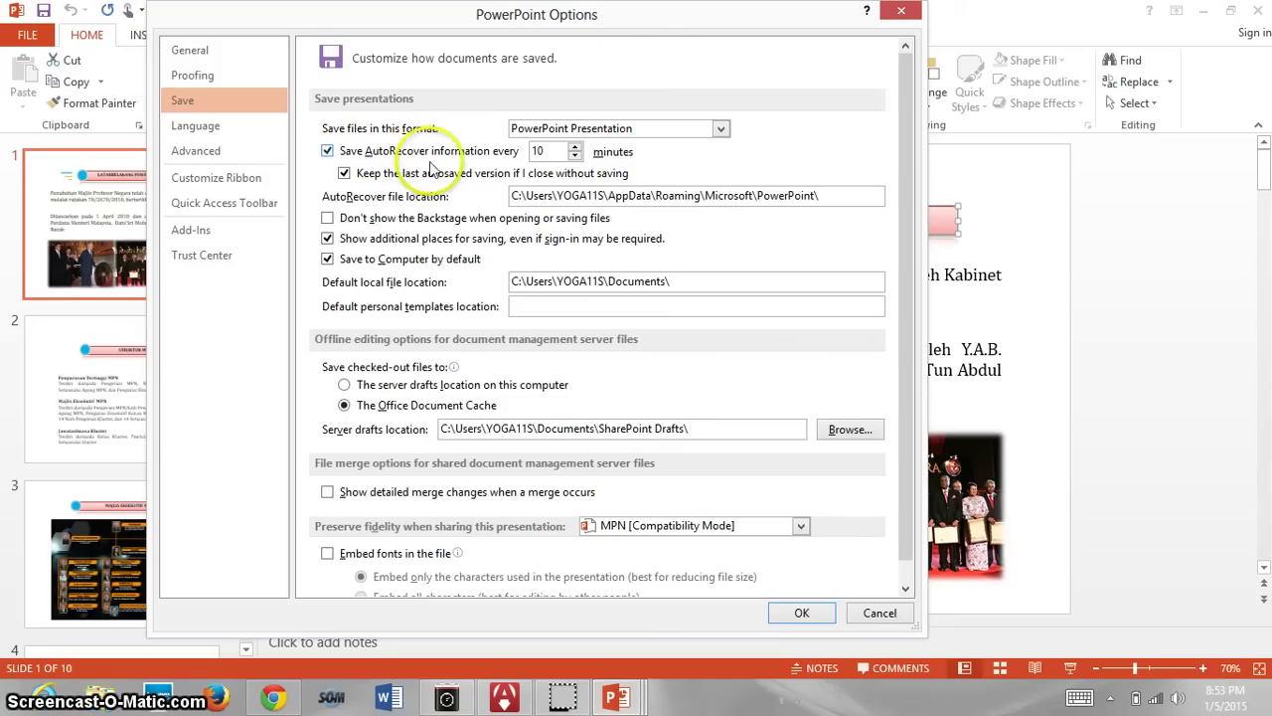
left_click(575, 146)
type("5")
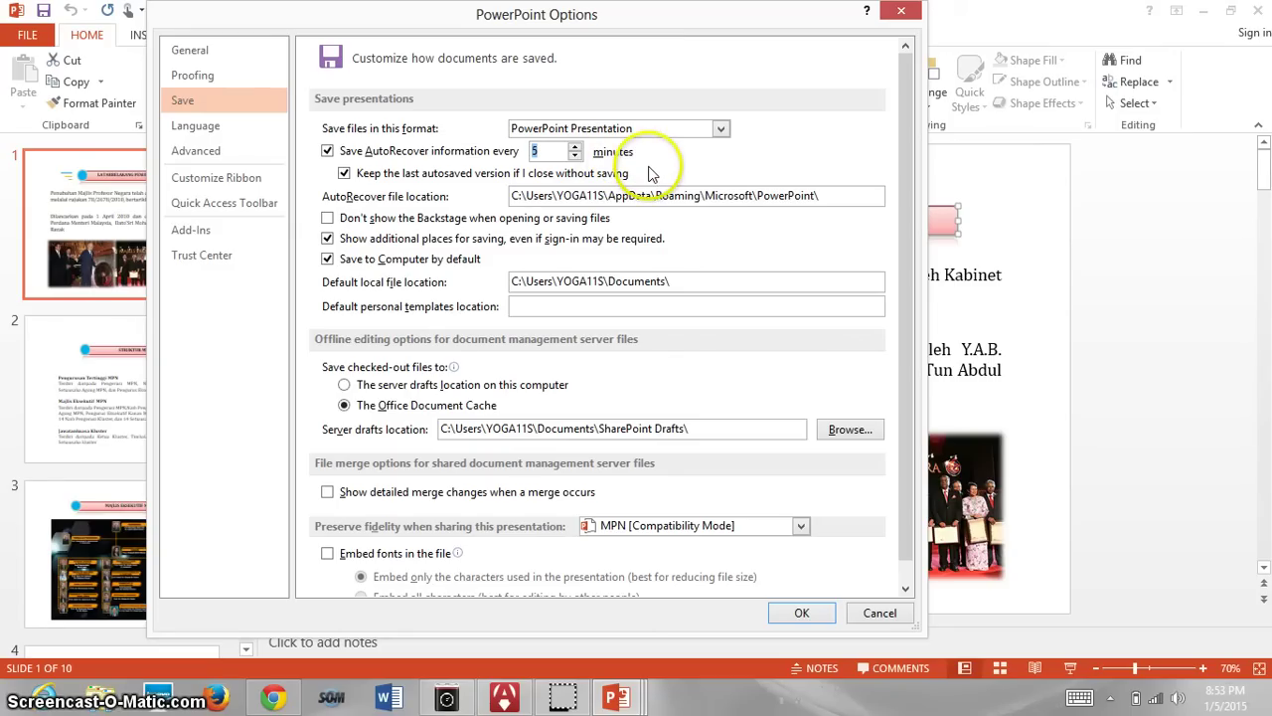
left_click(801, 612)
left_click(1059, 269)
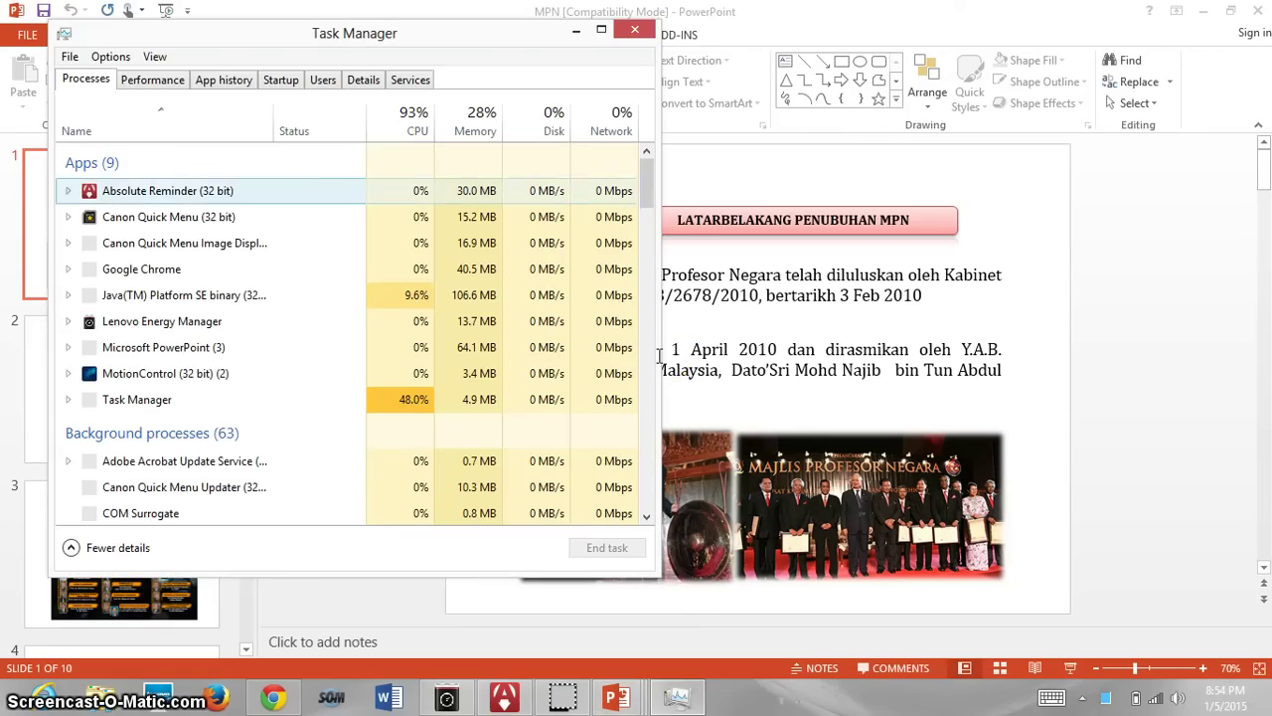
- End the Microsoft PowerPoint task in Task Manager, then close Task Manager
key("Down")
key("Down")
key("Down")
key("Down")
key("Down")
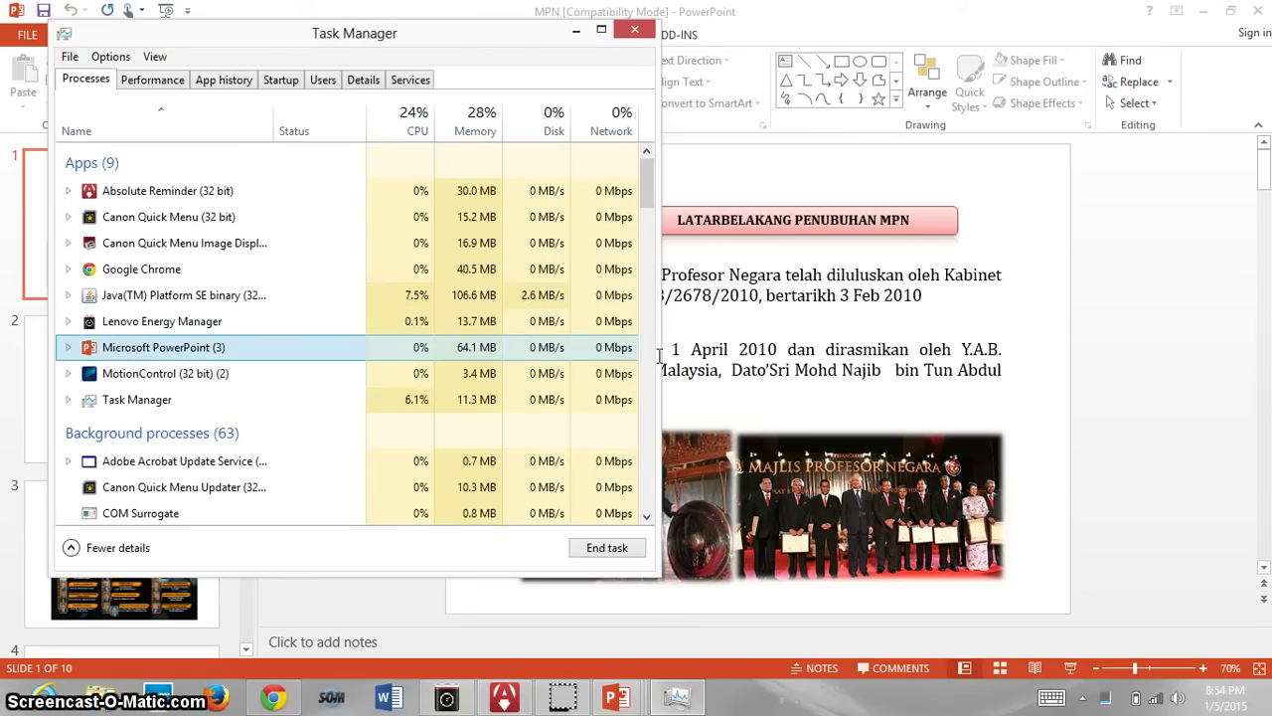
left_click(606, 548)
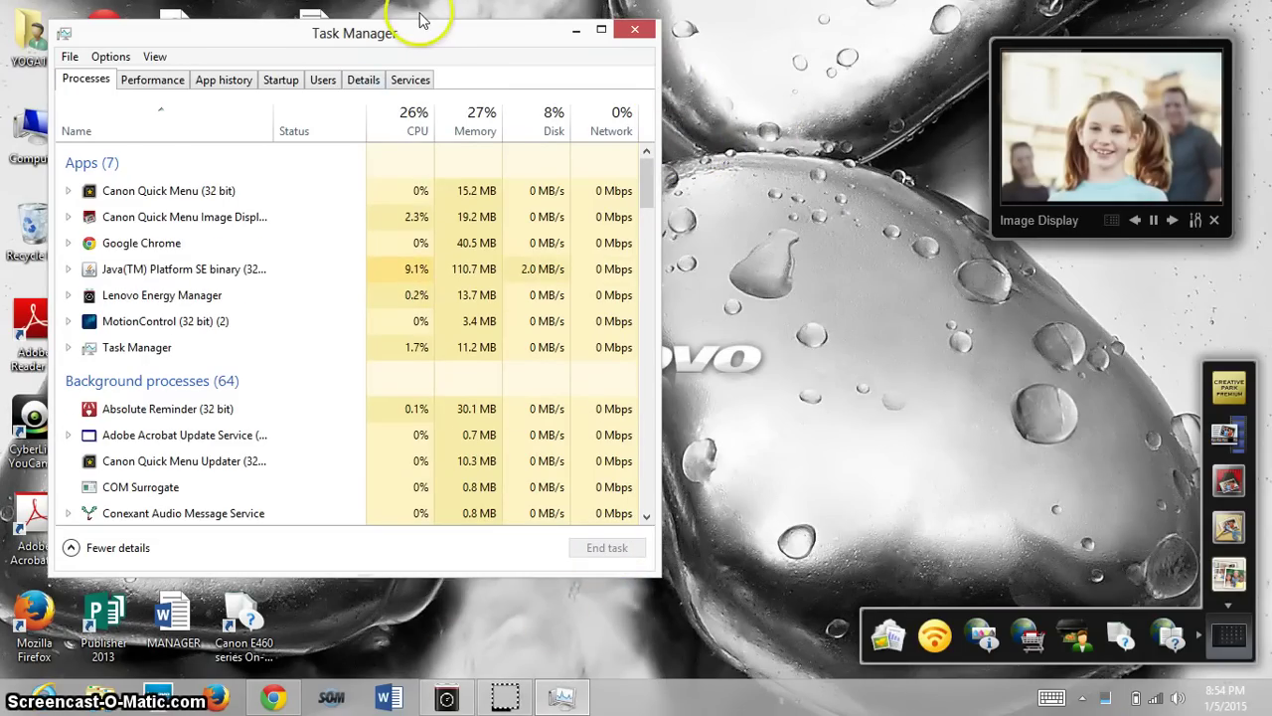
key("alt+F4")
- Relaunch PowerPoint 2013 from its desktop shortcut and maximize the start window
left_click(102, 328)
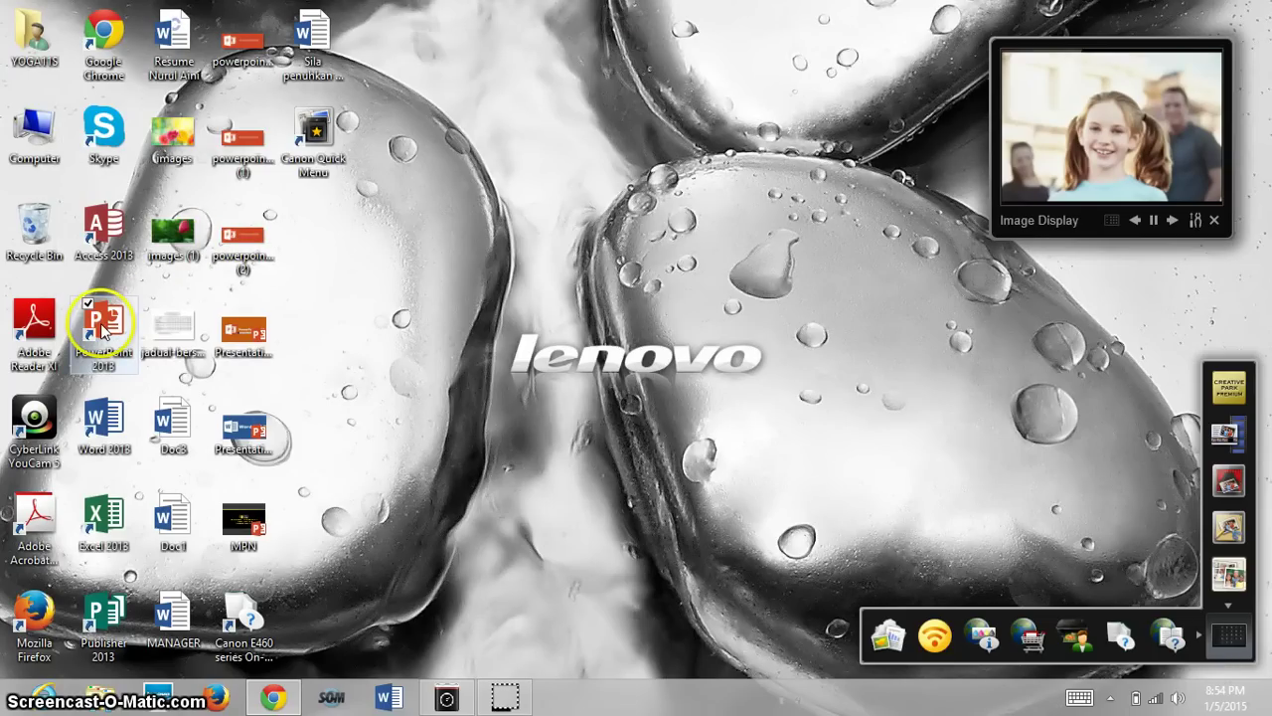
double_click(108, 330)
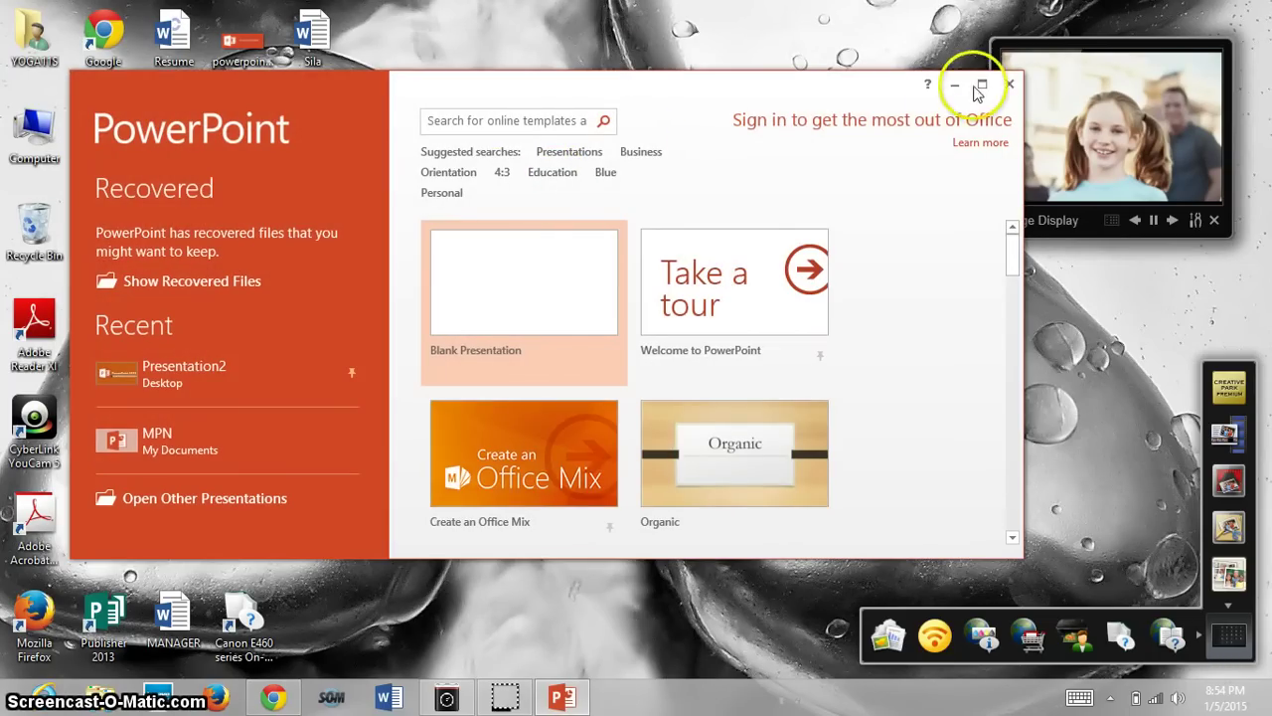
left_click(981, 83)
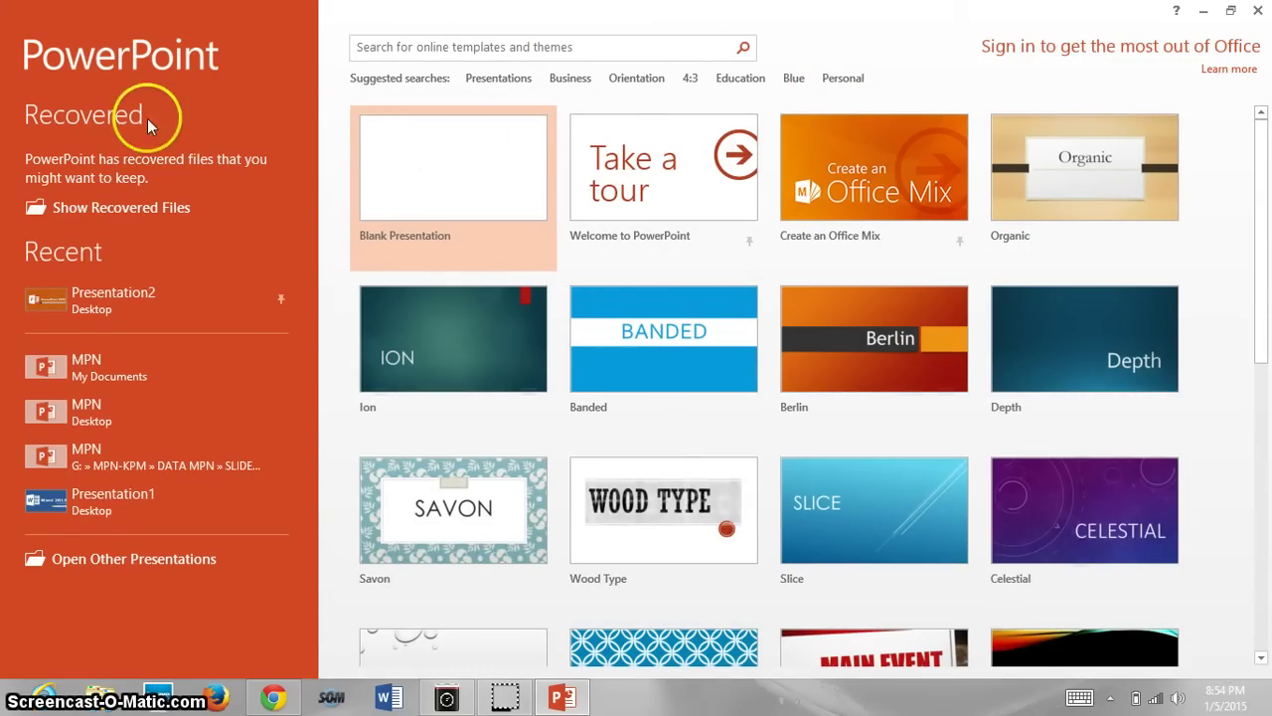
- Open the recovered original MPN.ppt, dismiss the recovery list, and view its Info page
left_click(132, 212)
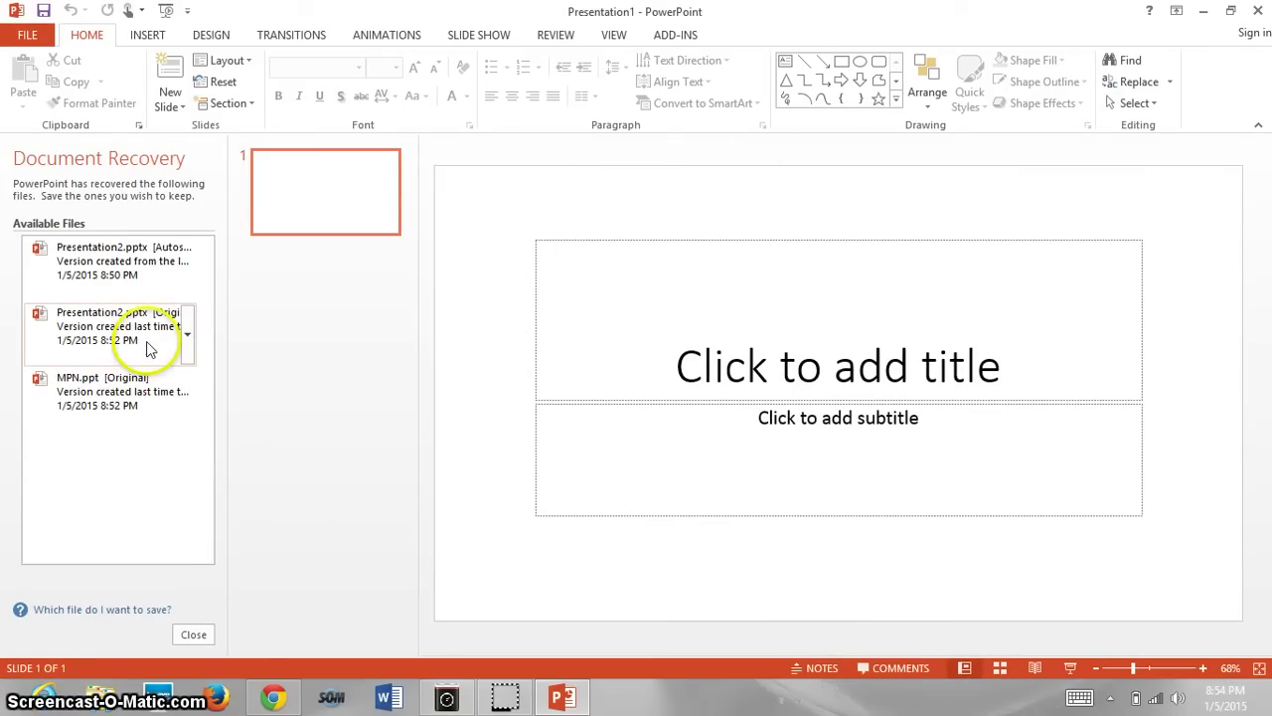
left_click(138, 395)
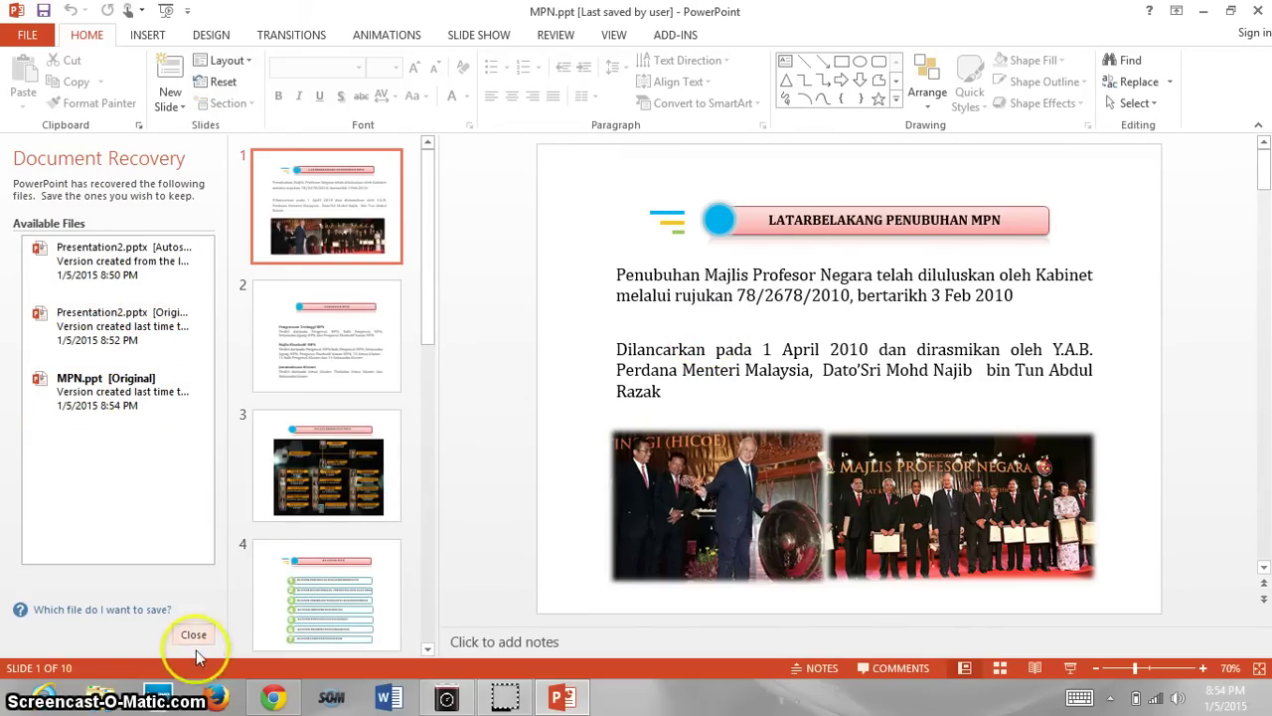
left_click(193, 635)
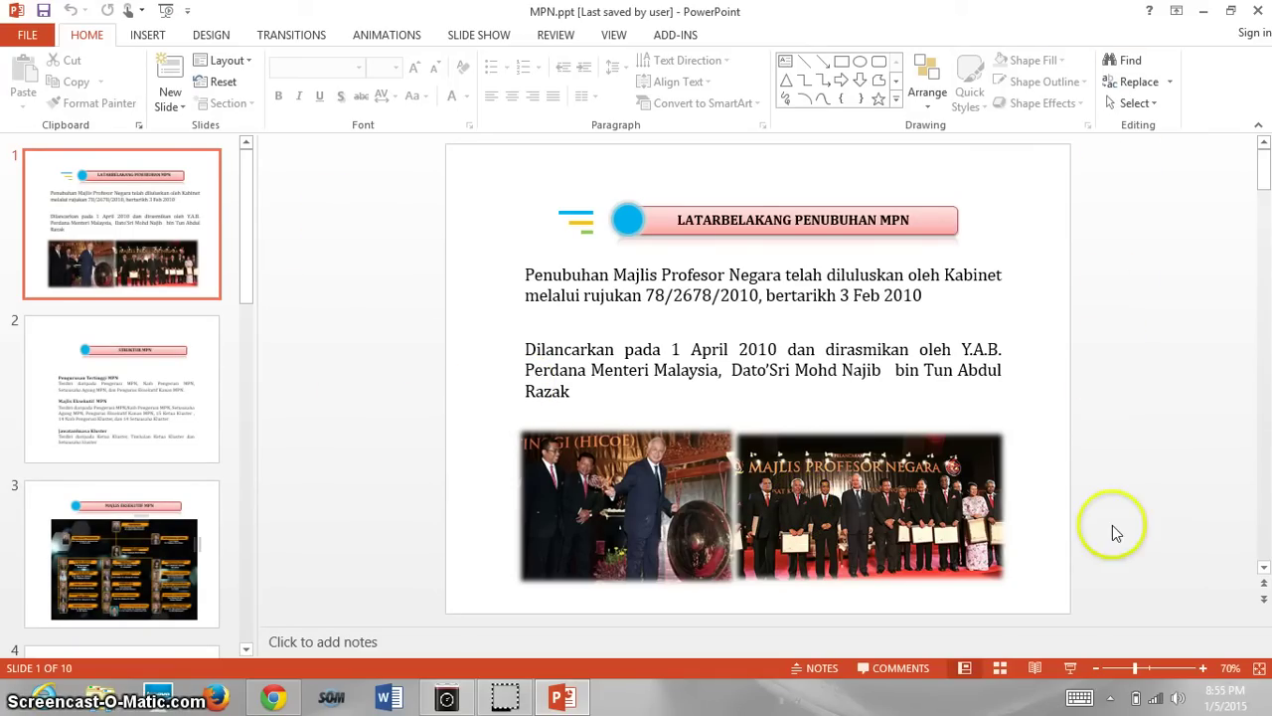
left_click(405, 190)
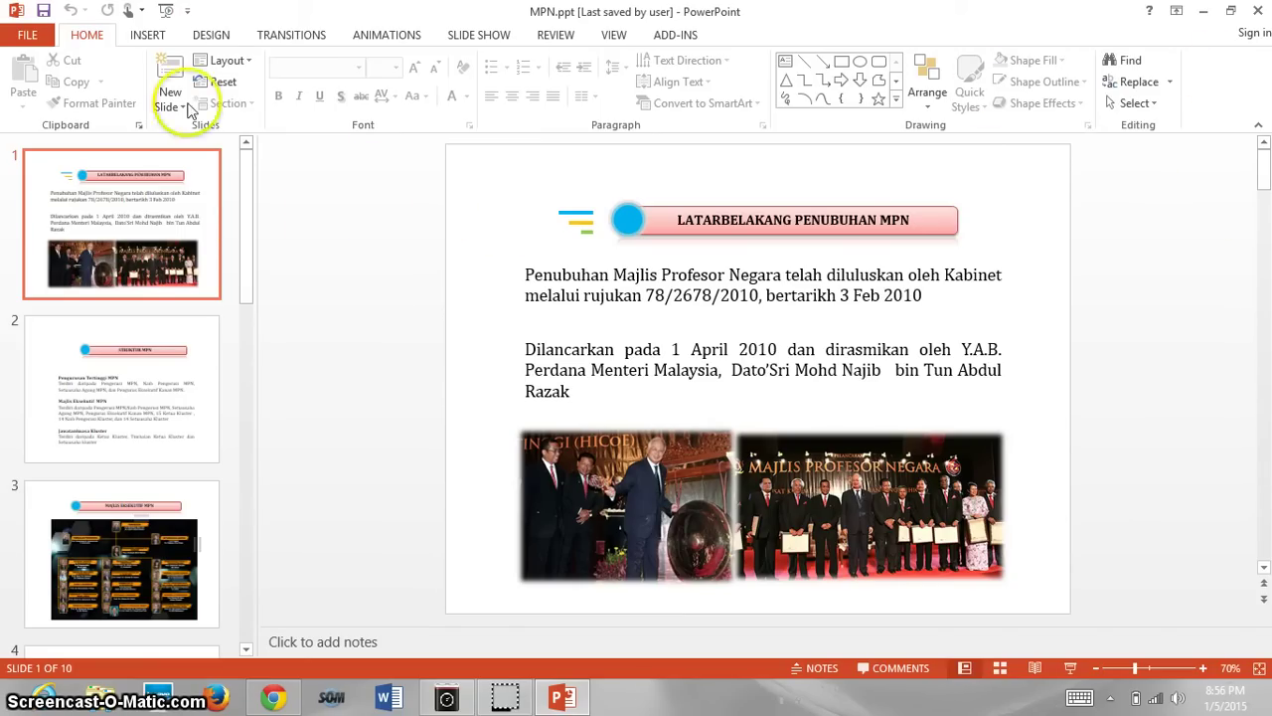
left_click(30, 36)
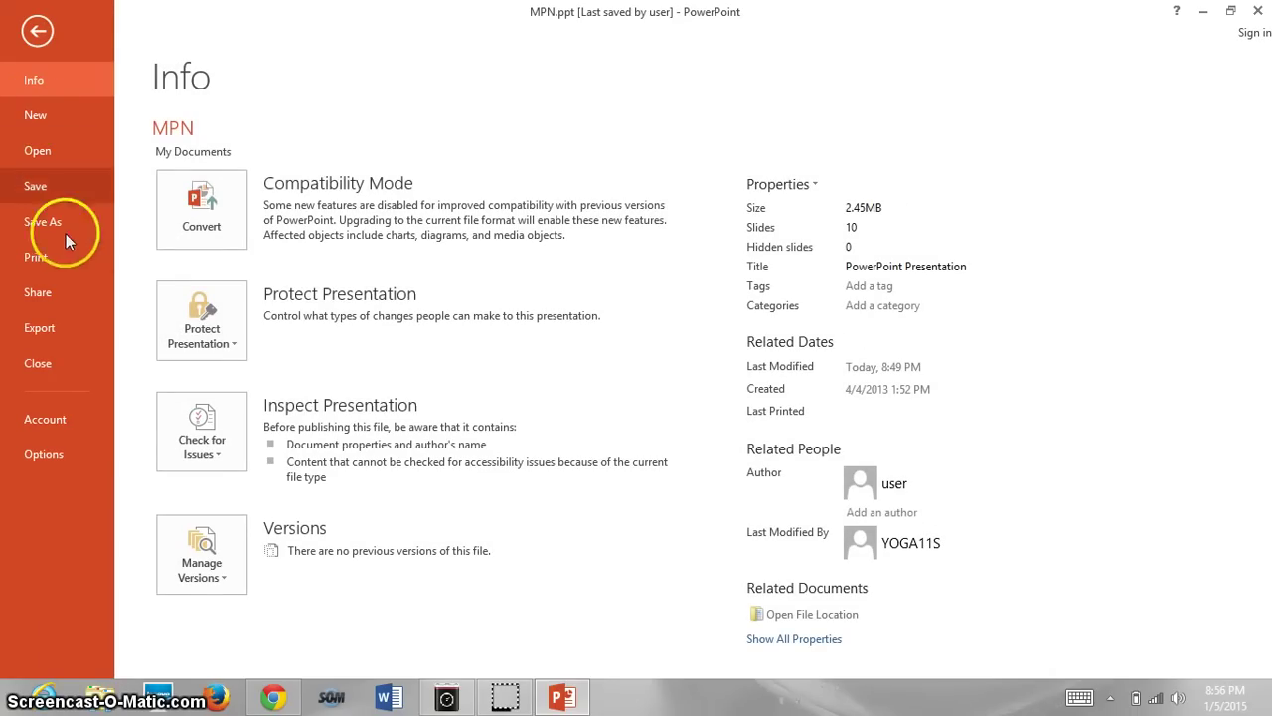
- Publish the presentation as MPN.pdf to the Desktop via Create PDF/XPS
left_click(50, 327)
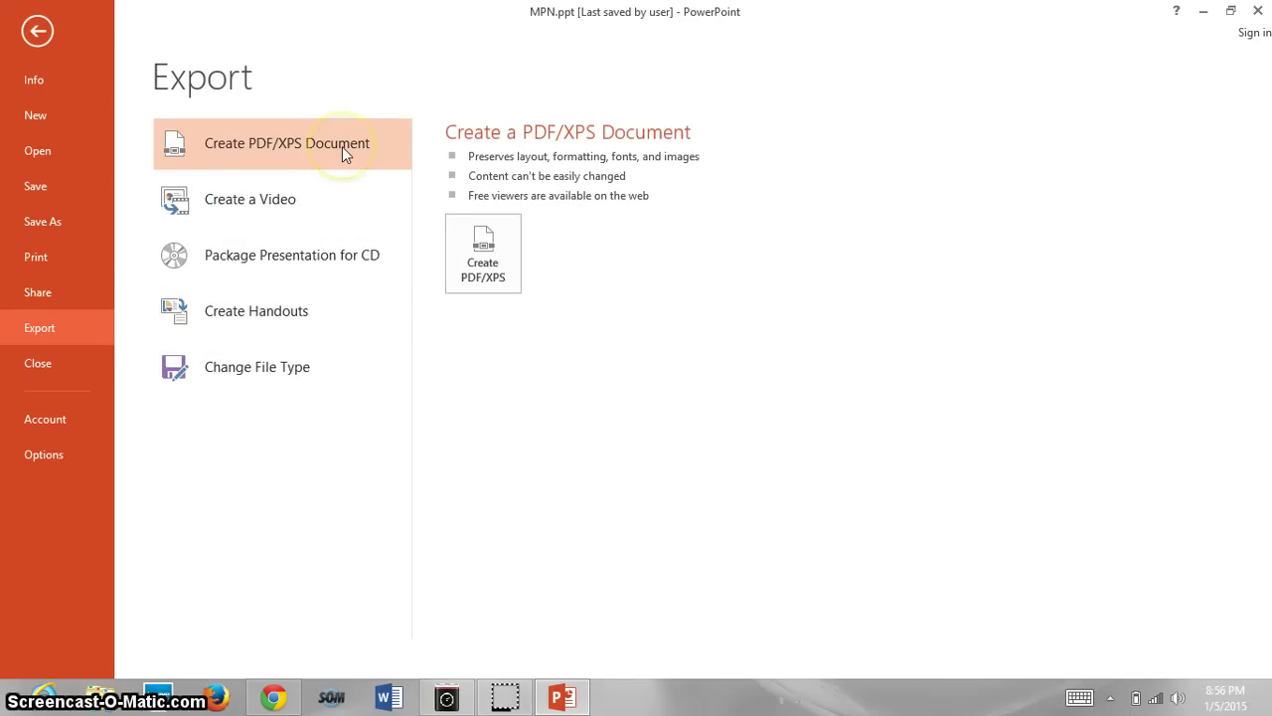
left_click(483, 252)
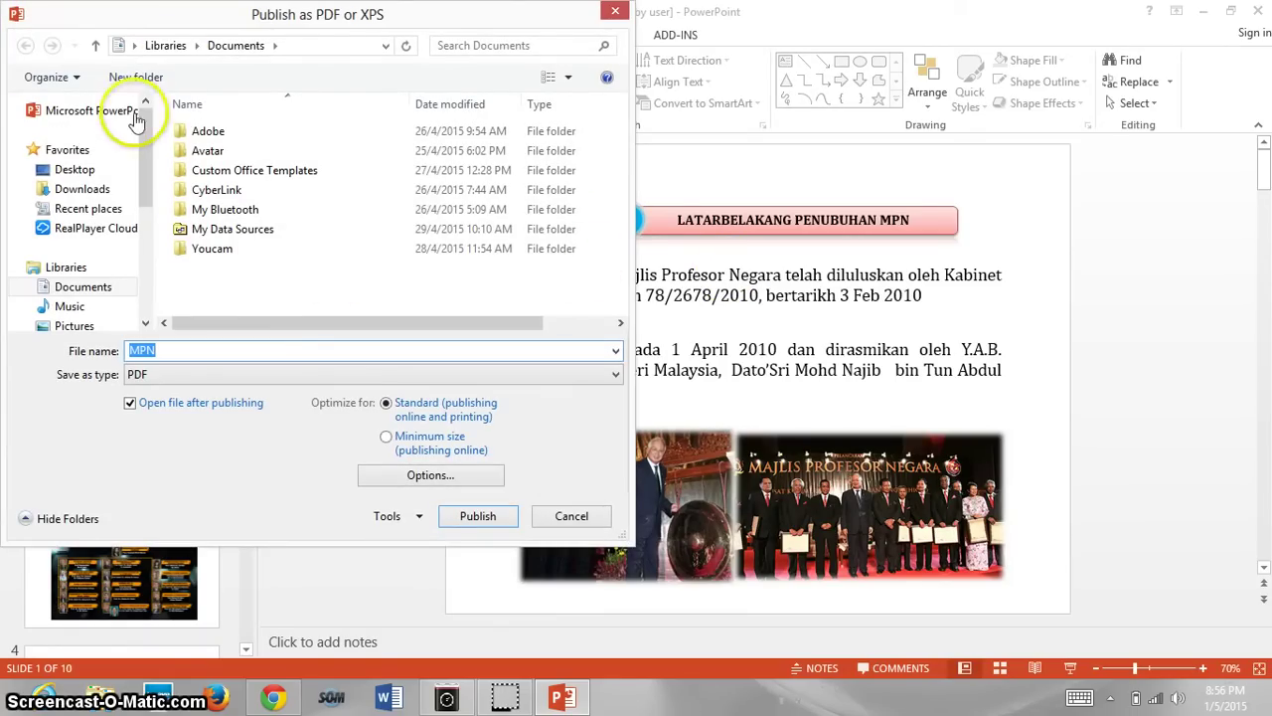
left_click(94, 176)
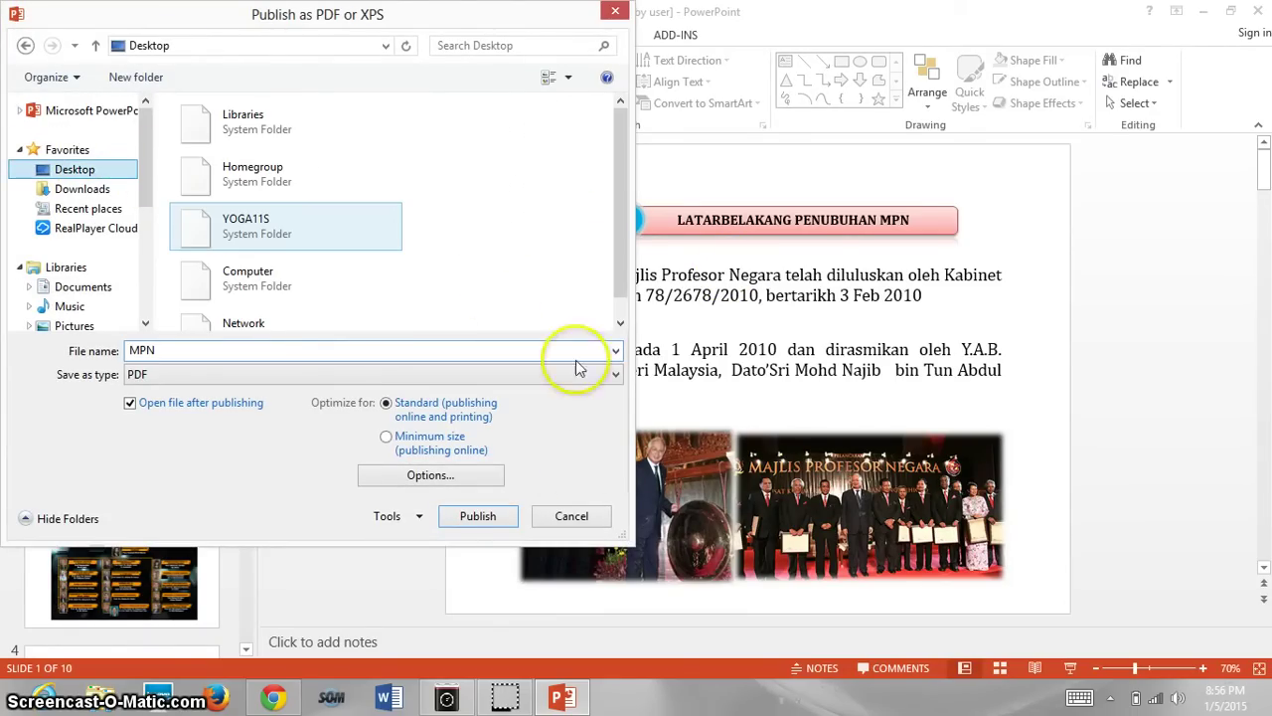
left_click(493, 519)
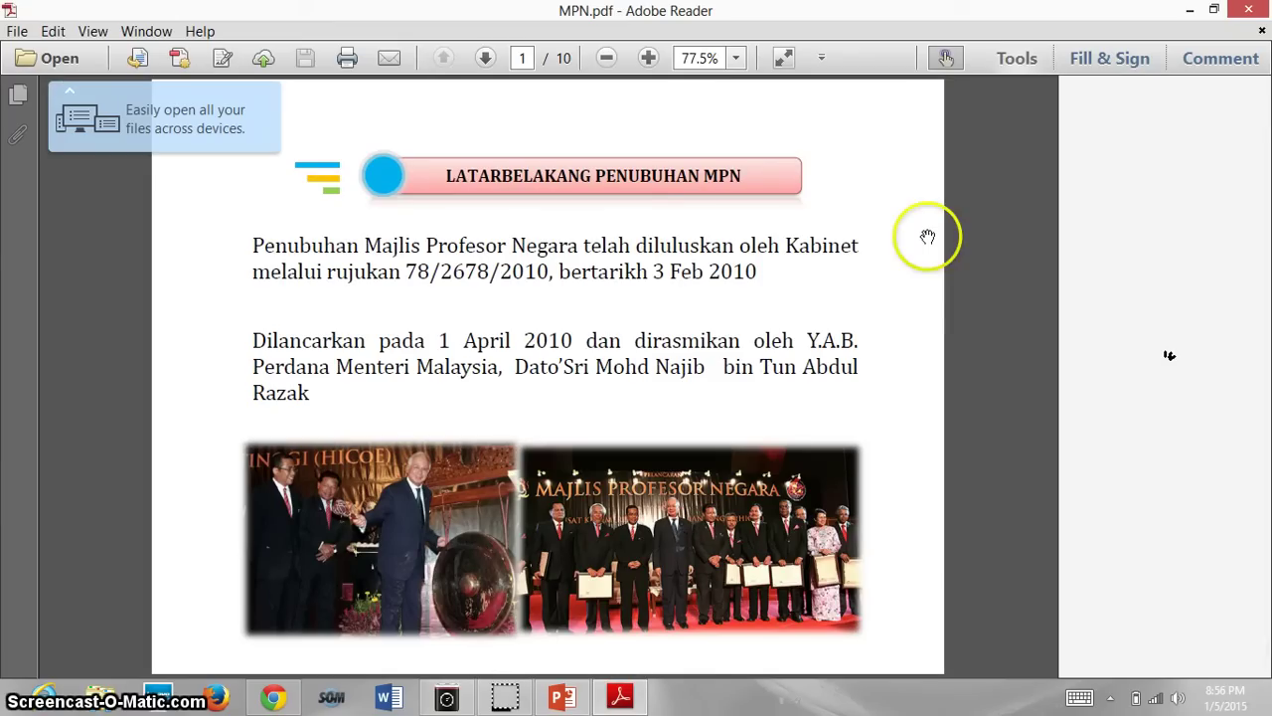
- Scroll through MPN.pdf in Adobe Reader, then close Reader
scroll(936, 342, "down", 1)
scroll(933, 344, "down", 1)
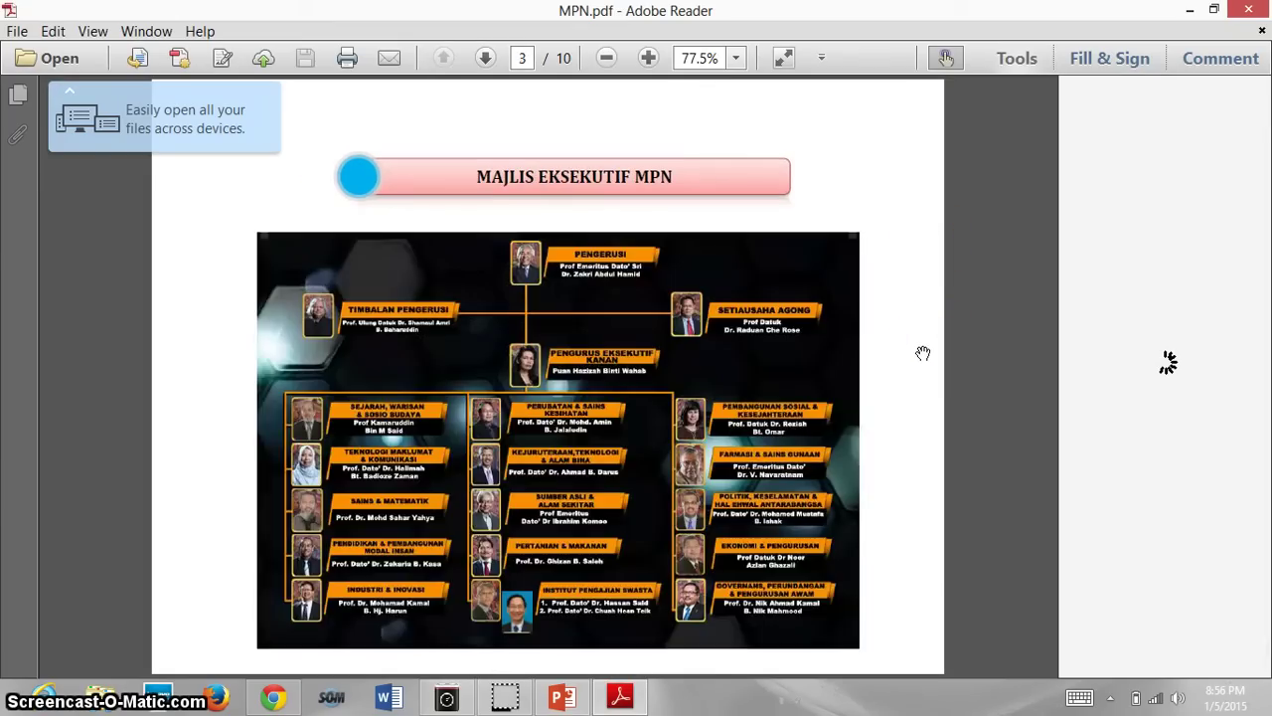
scroll(927, 348, "down", 1)
scroll(922, 353, "down", 2)
scroll(922, 352, "down", 1)
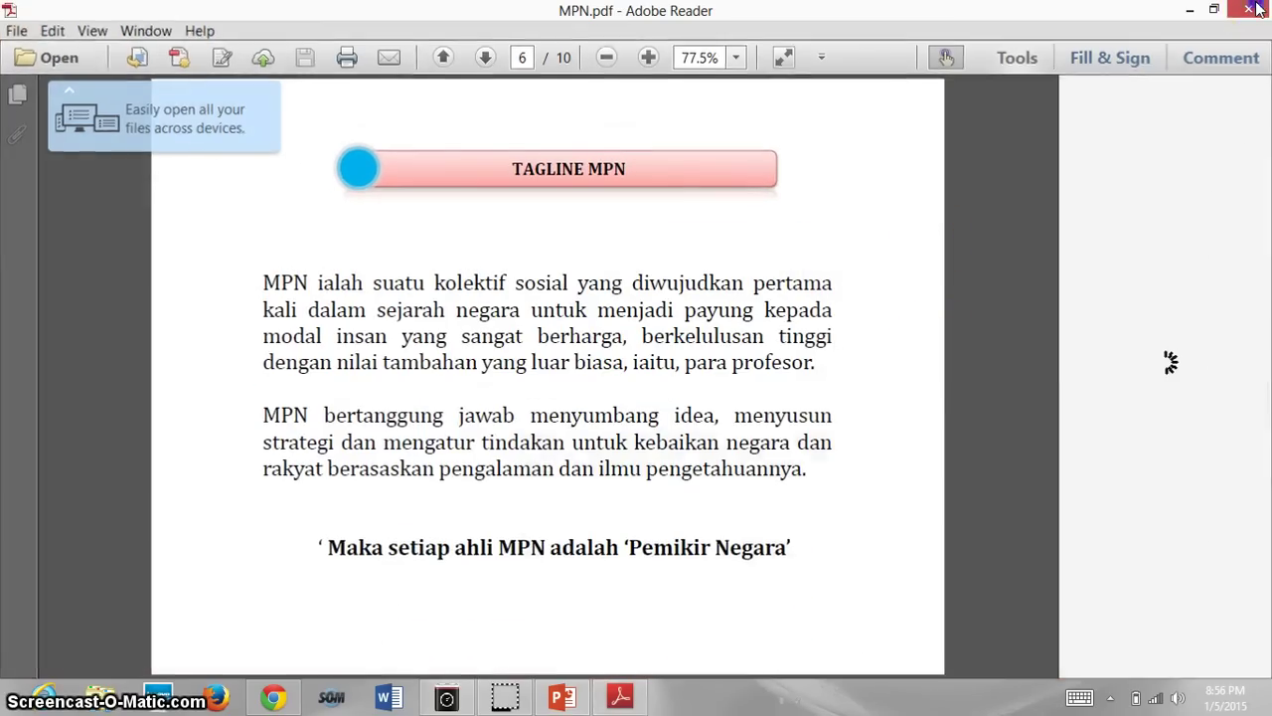
left_click(1248, 10)
- Preview the Export choices: Create a Video, Package for CD, Create Handouts, Change File Type
left_click(27, 35)
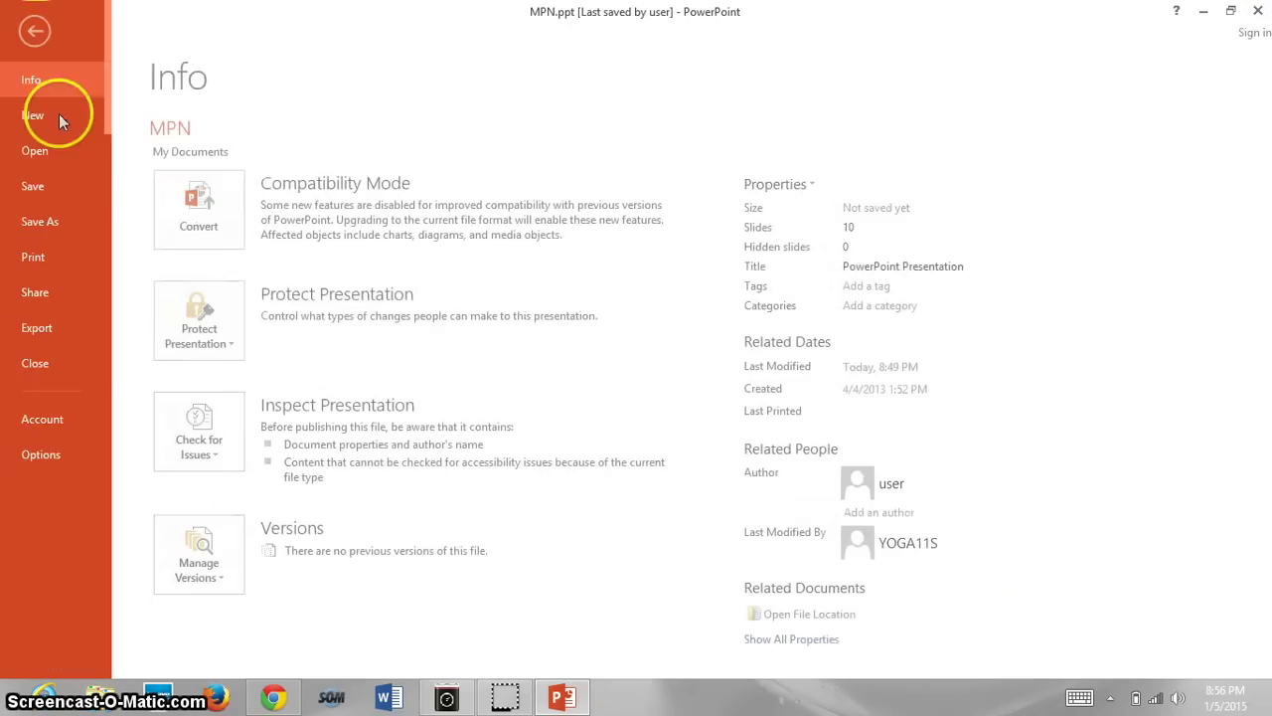
left_click(63, 332)
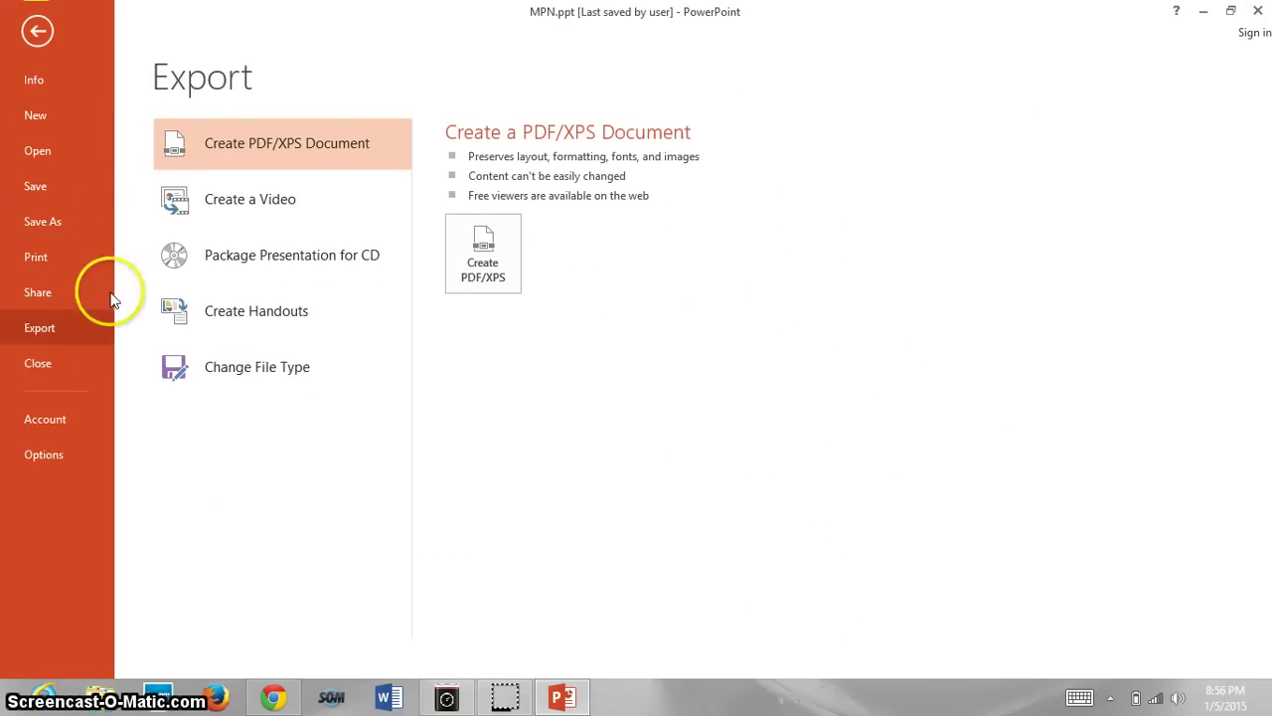
left_click(294, 218)
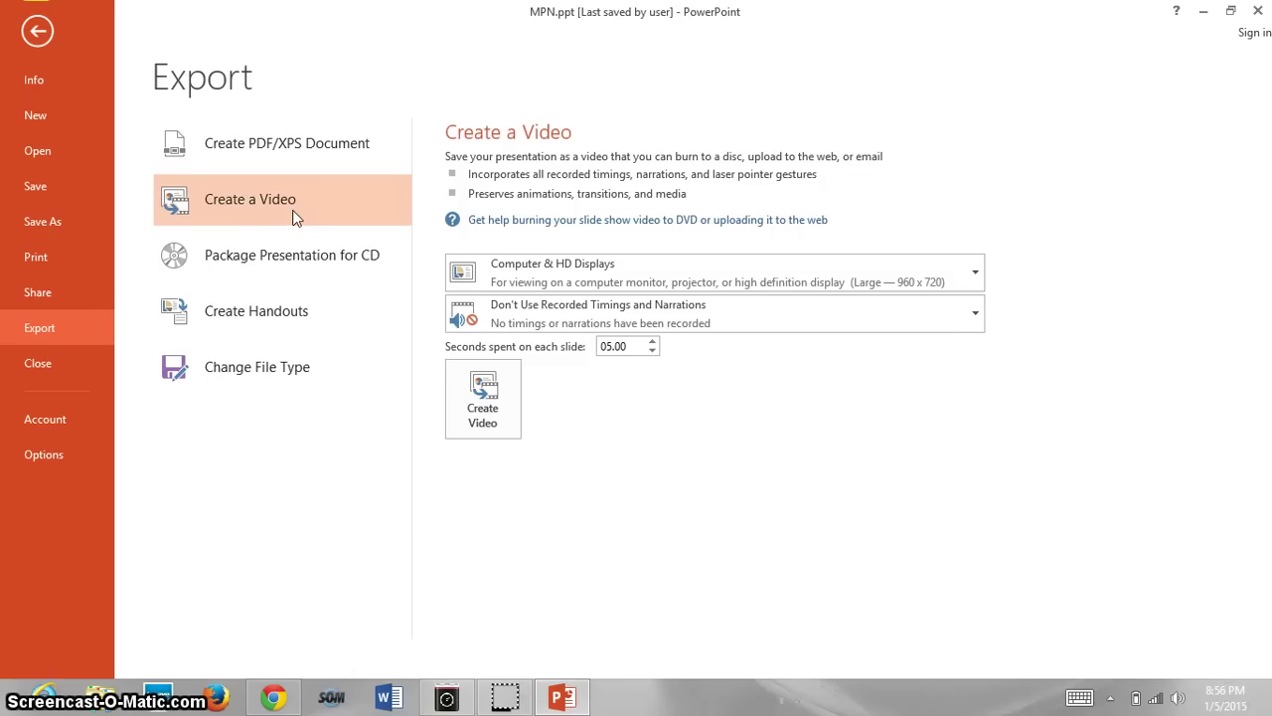
left_click(479, 403)
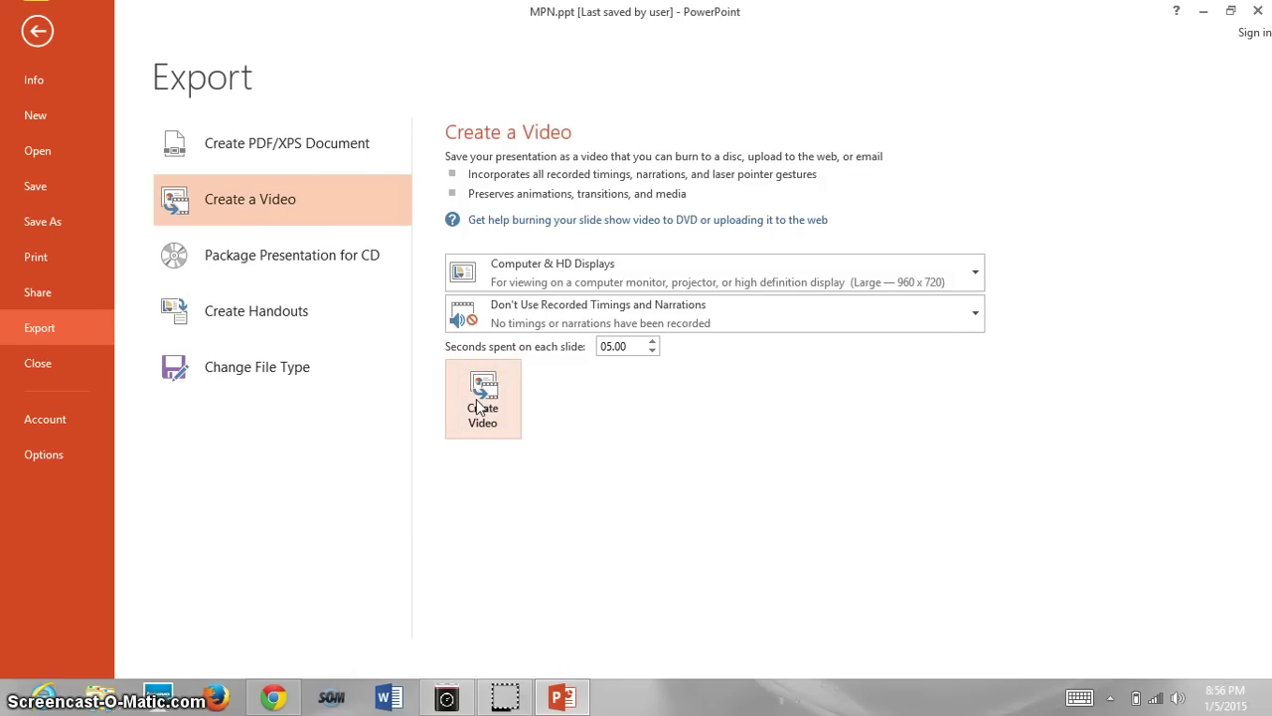
left_click(341, 254)
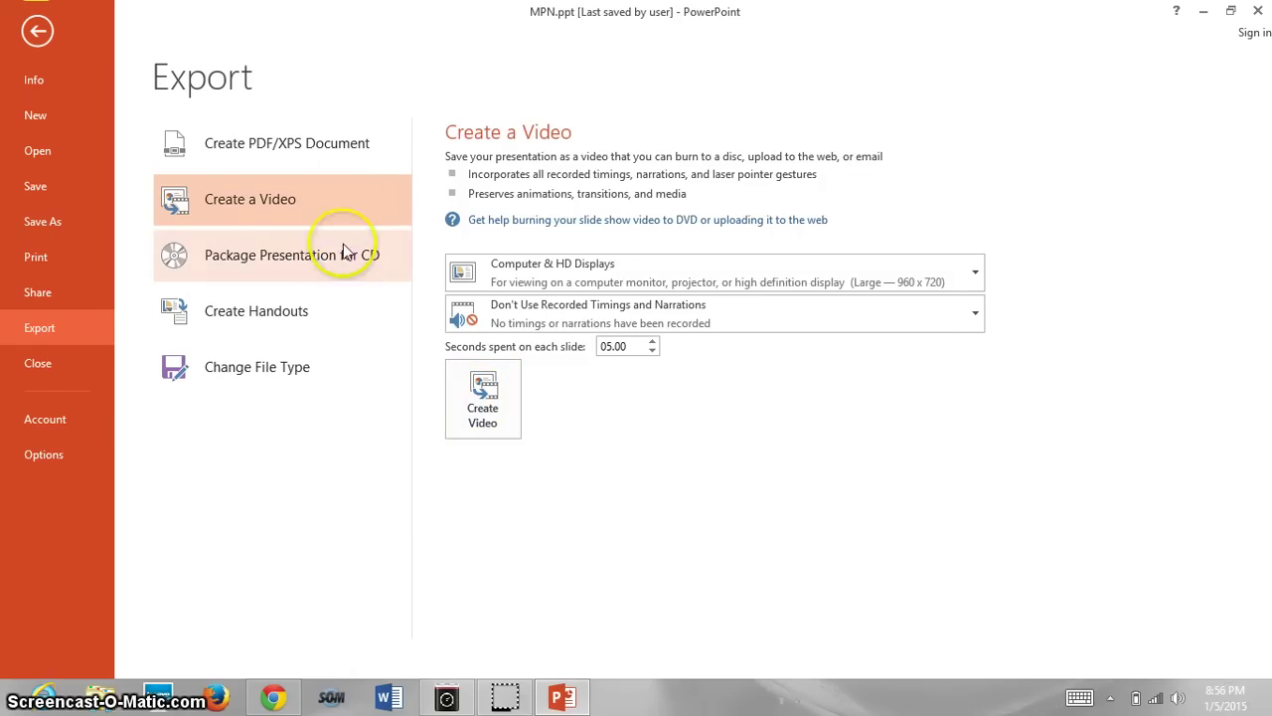
left_click(320, 316)
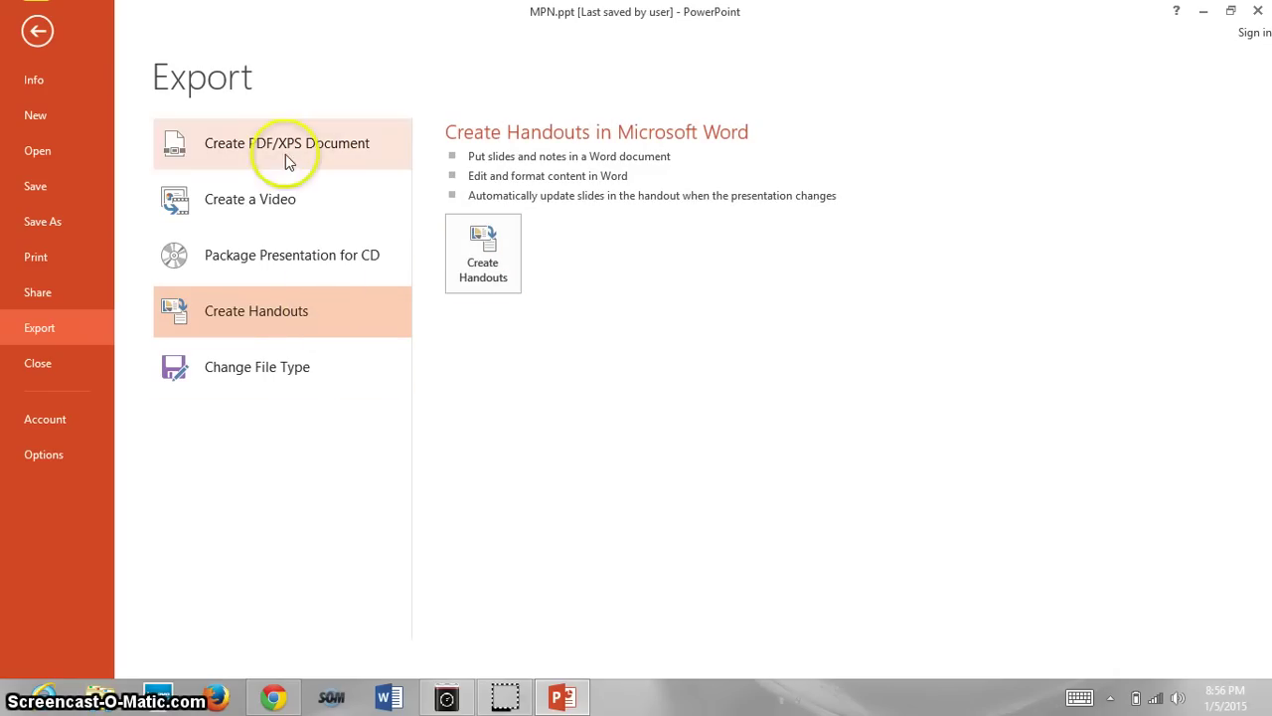
left_click(290, 373)
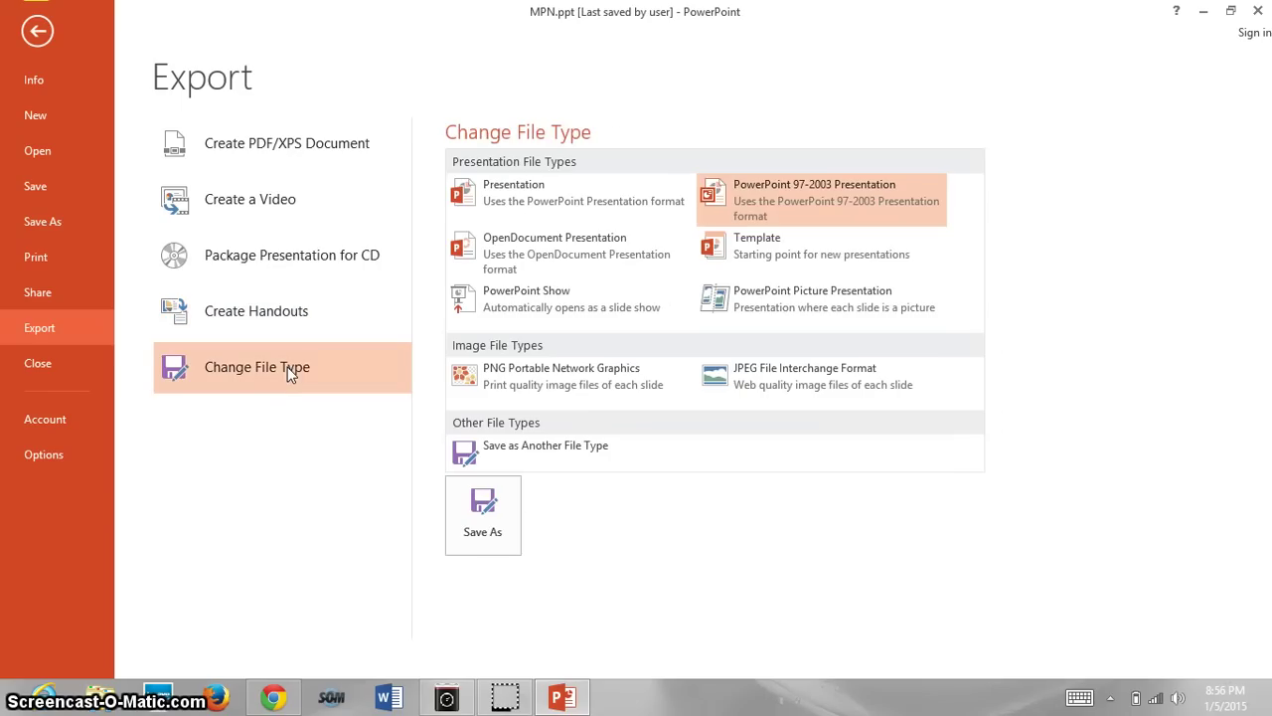
- Select Template, then PowerPoint 97-2003 Presentation, and return to slide 1 in normal view
left_click(374, 379)
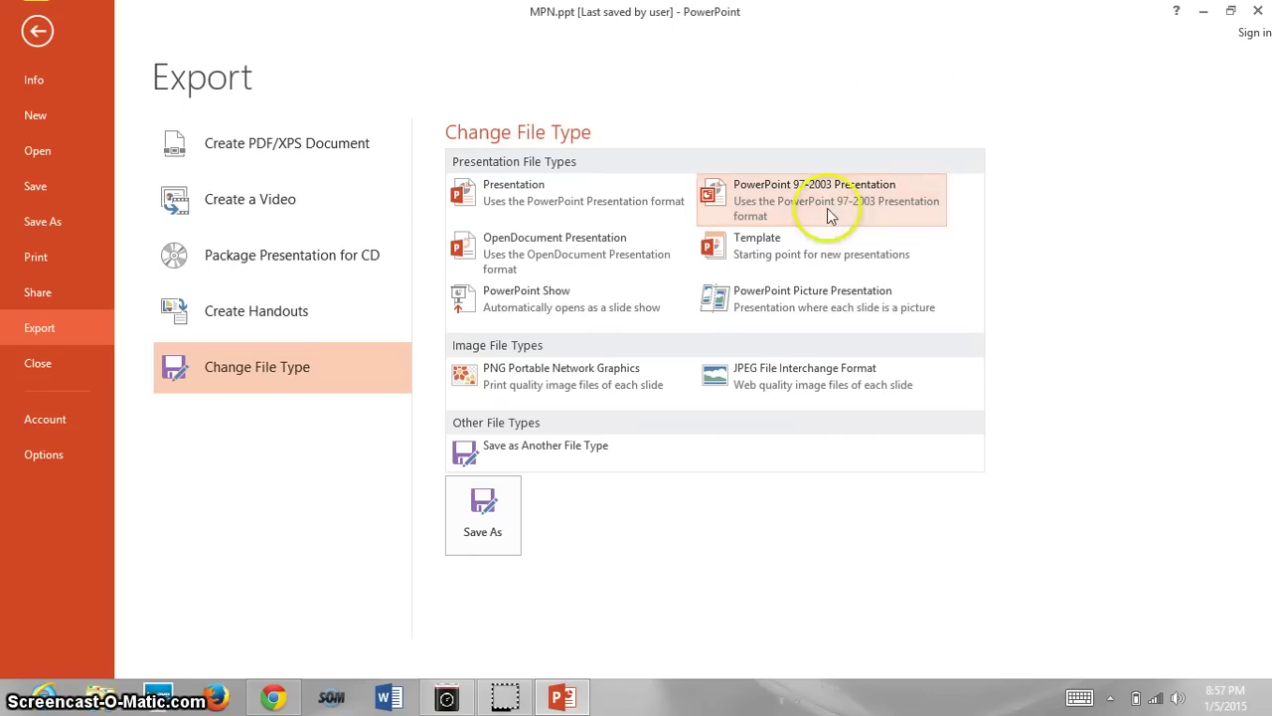
left_click(818, 250)
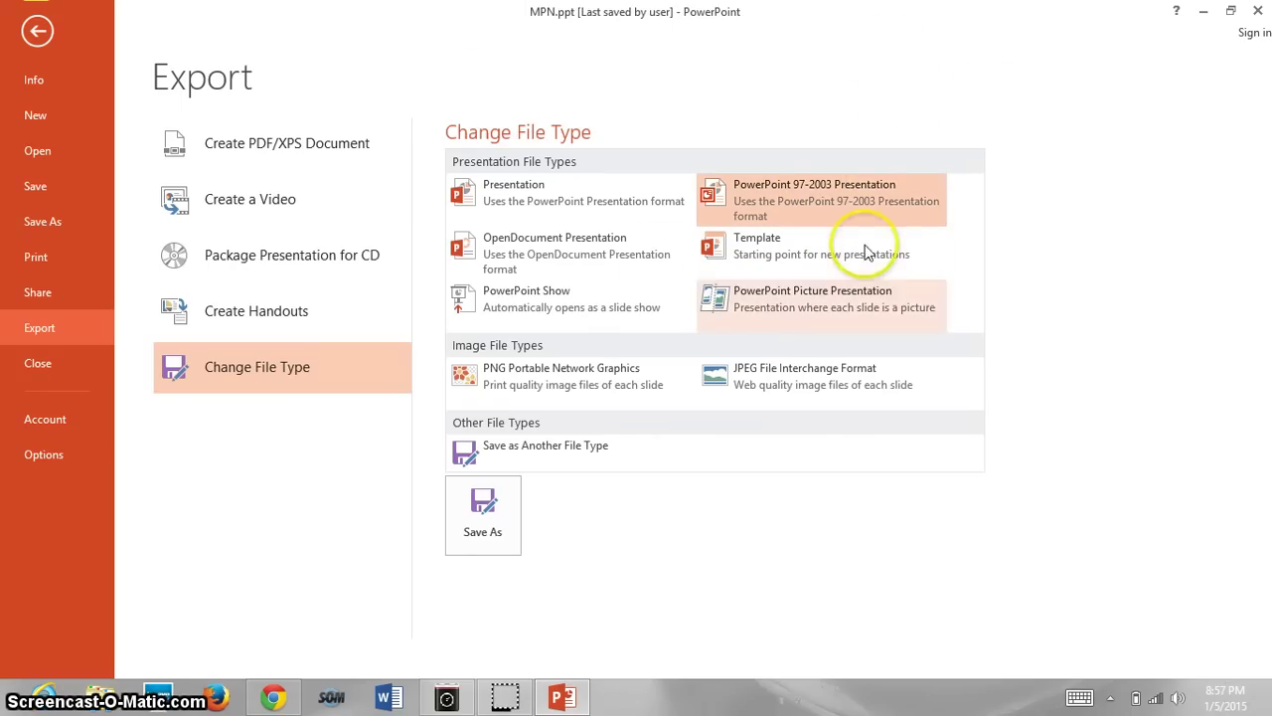
left_click(864, 204)
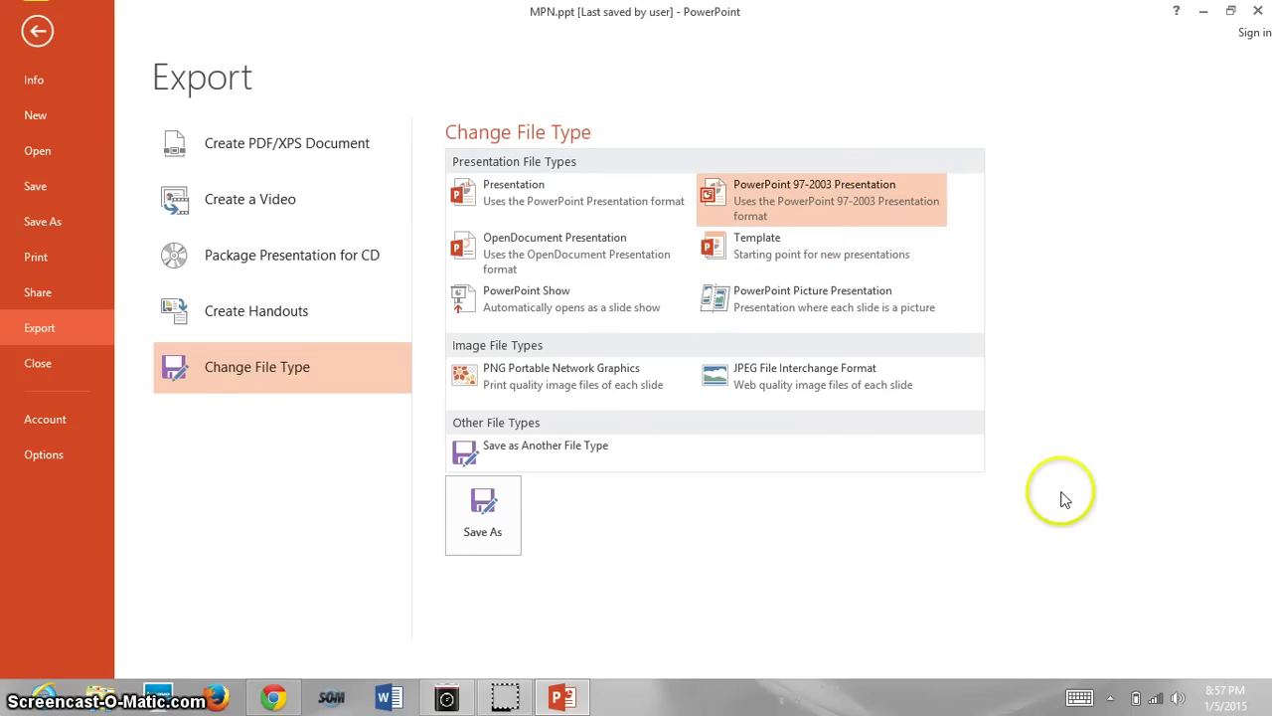
key("Escape")
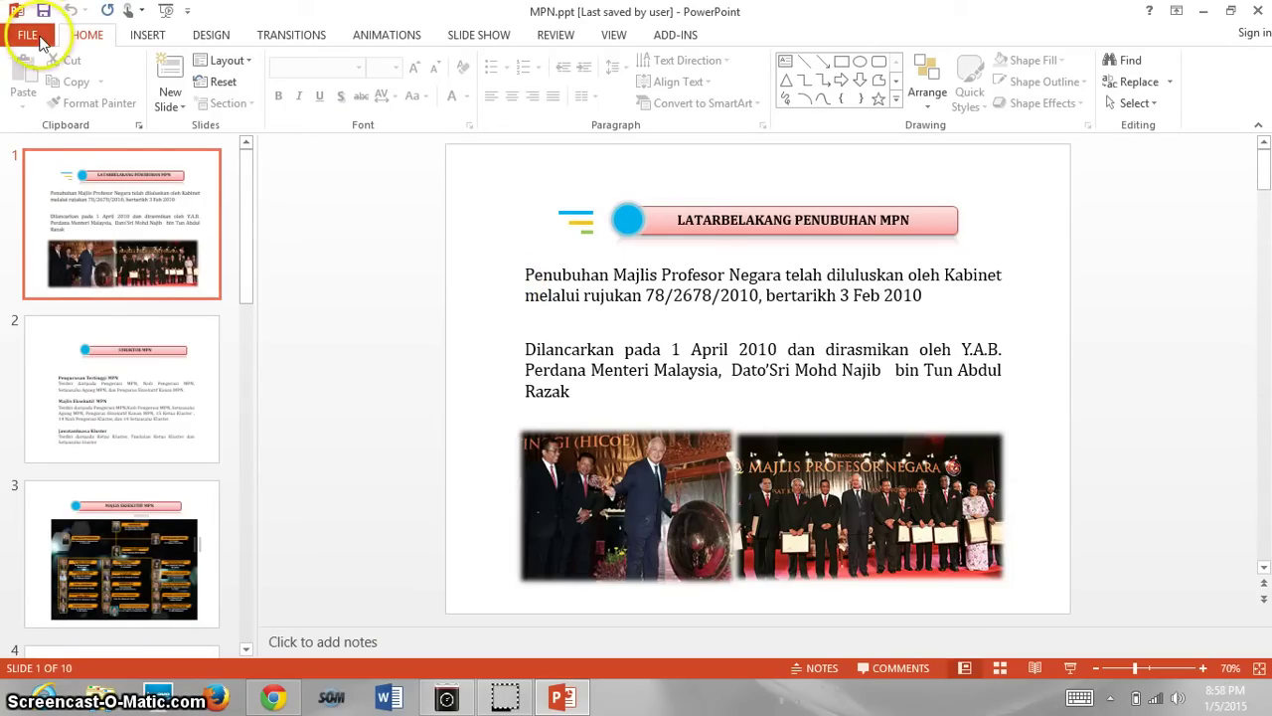
left_click(40, 40)
left_click(59, 292)
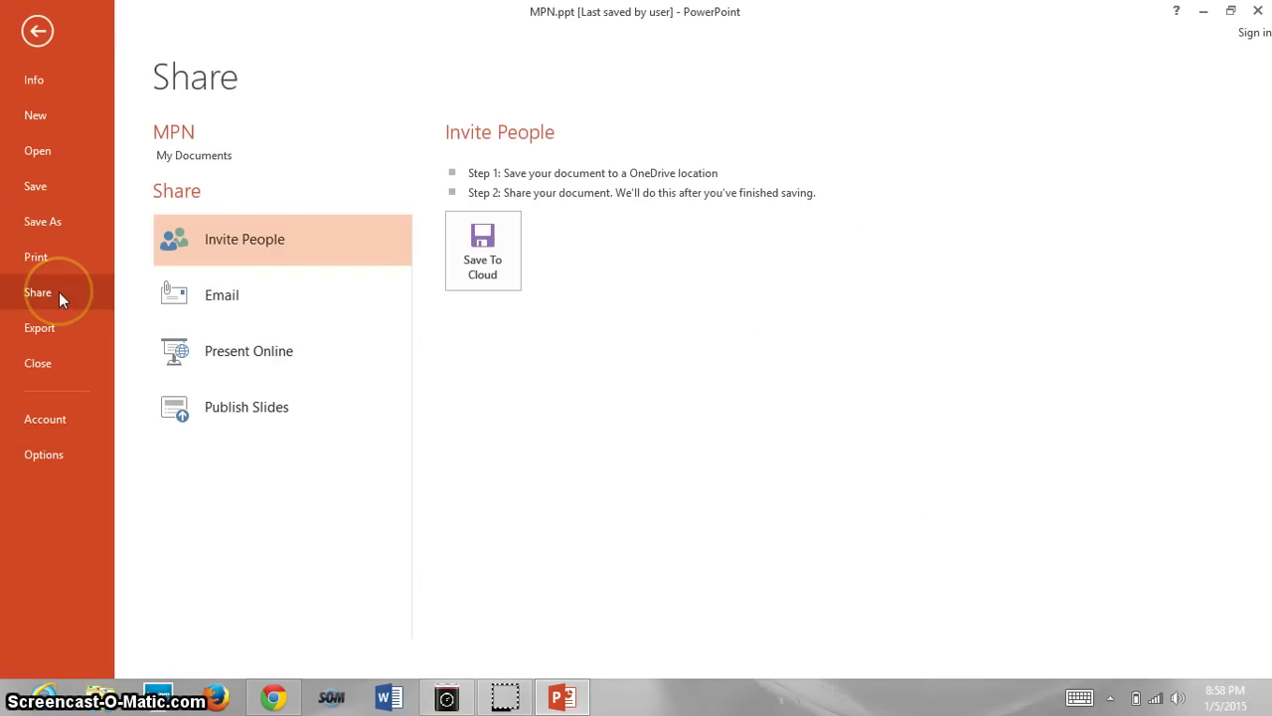
left_click(256, 243)
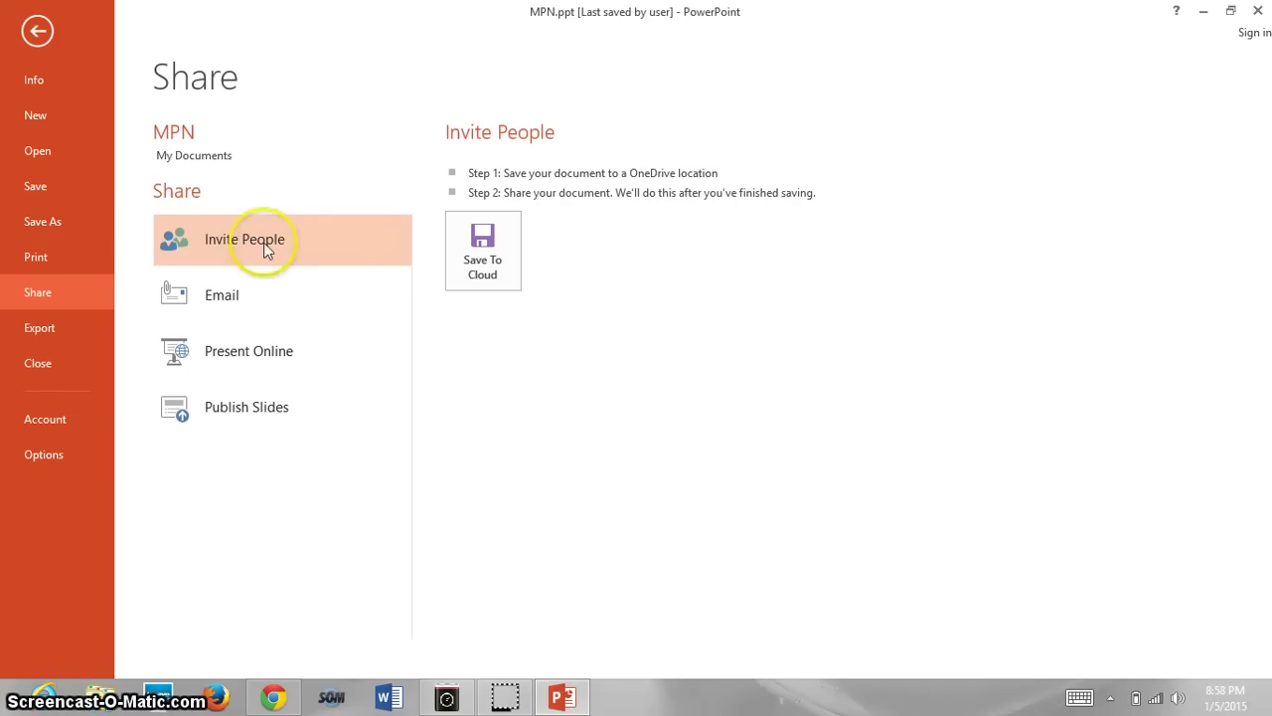
left_click(334, 248)
left_click(227, 298)
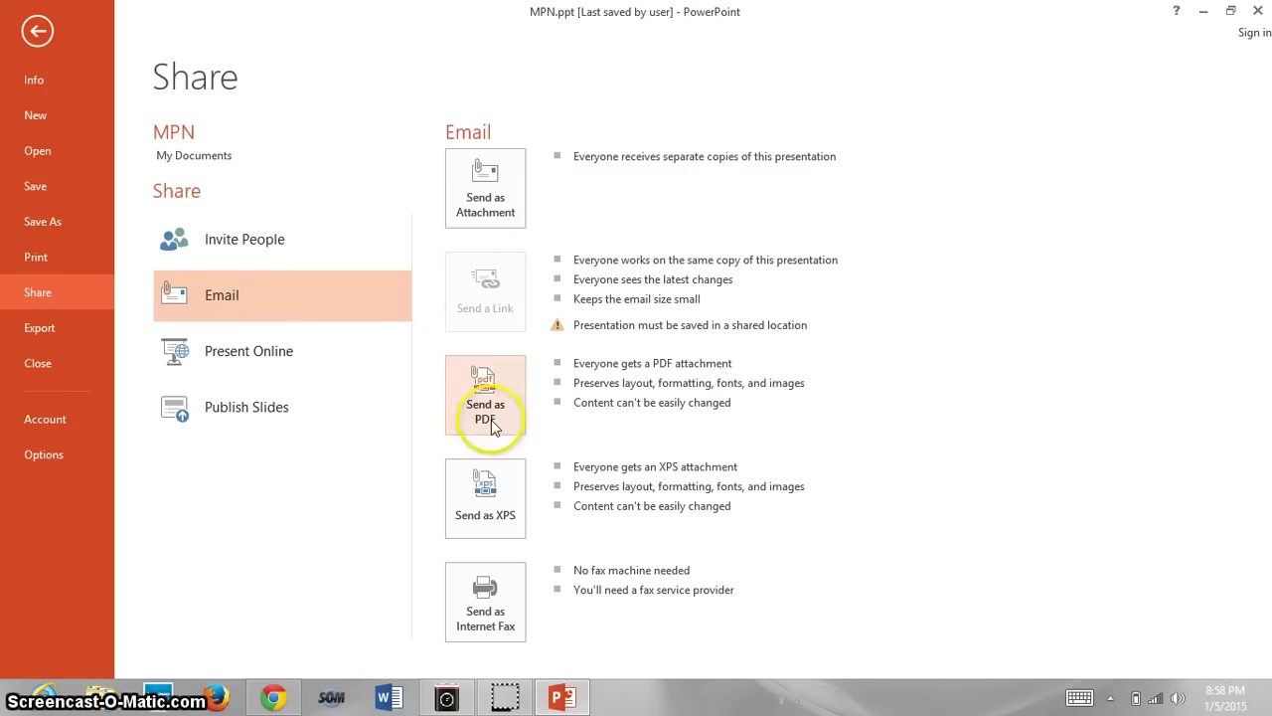
left_click(279, 368)
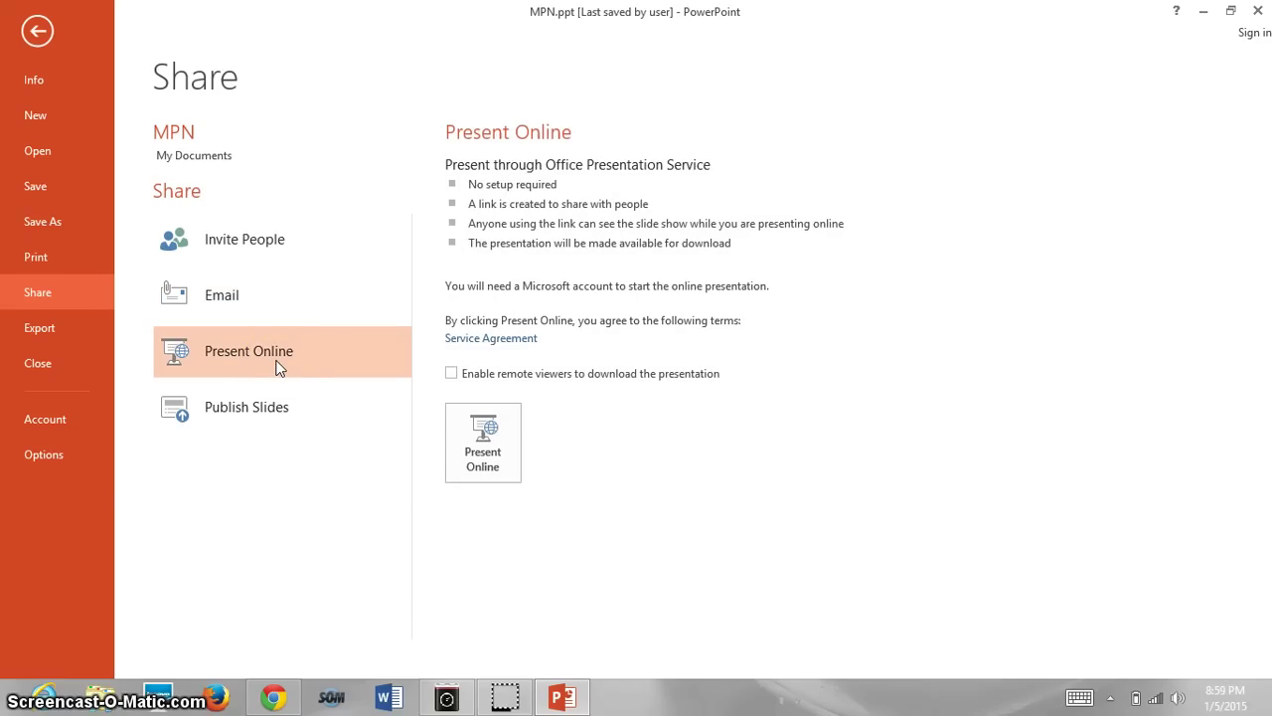
left_click(284, 408)
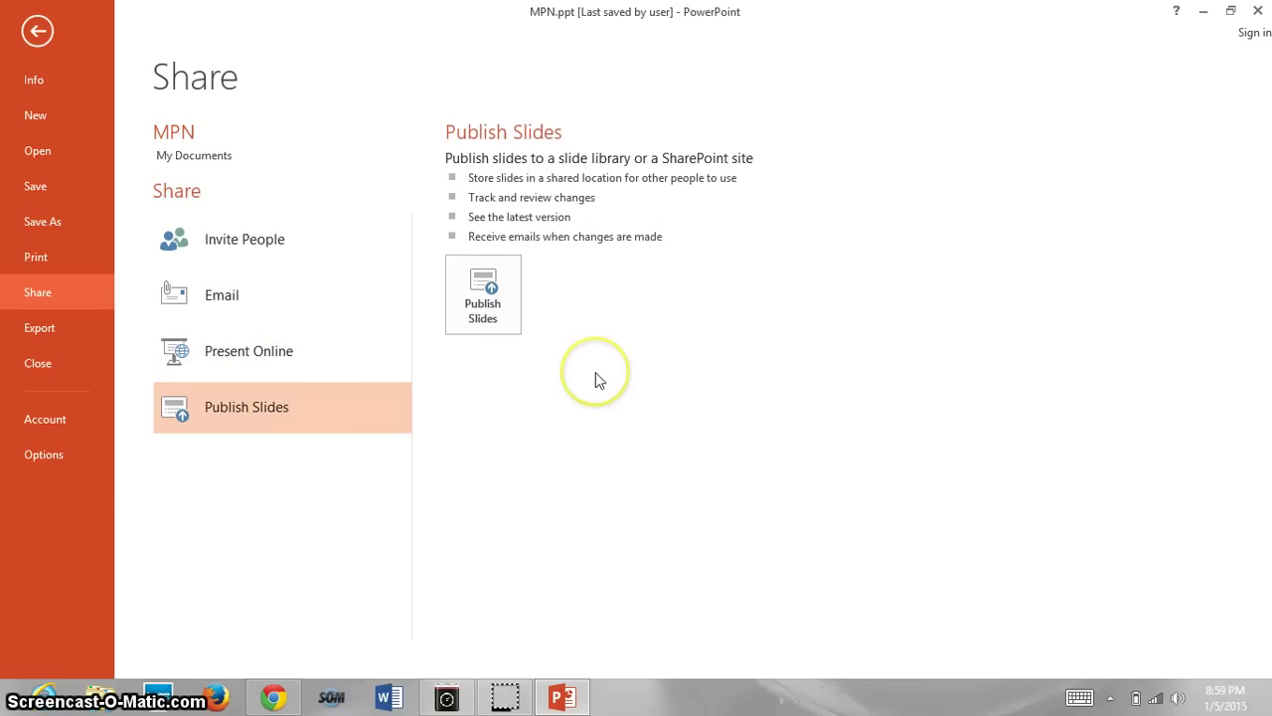
left_click(479, 298)
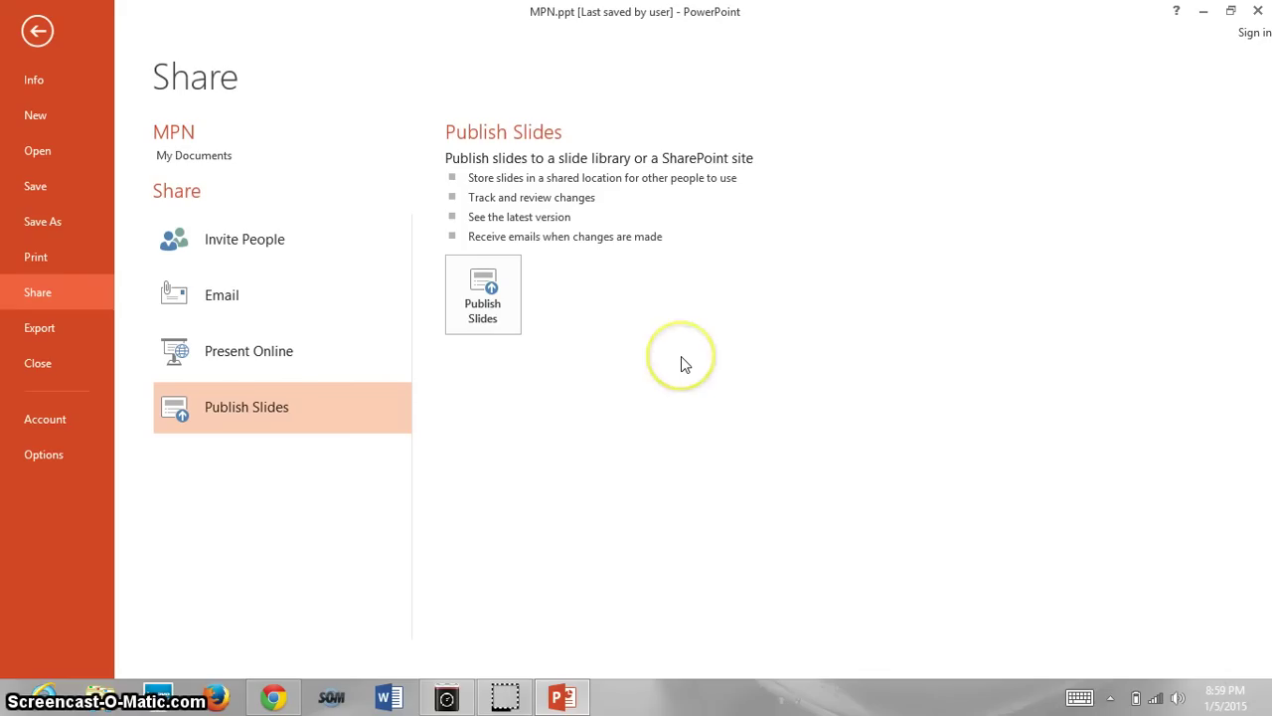
left_click(1060, 373)
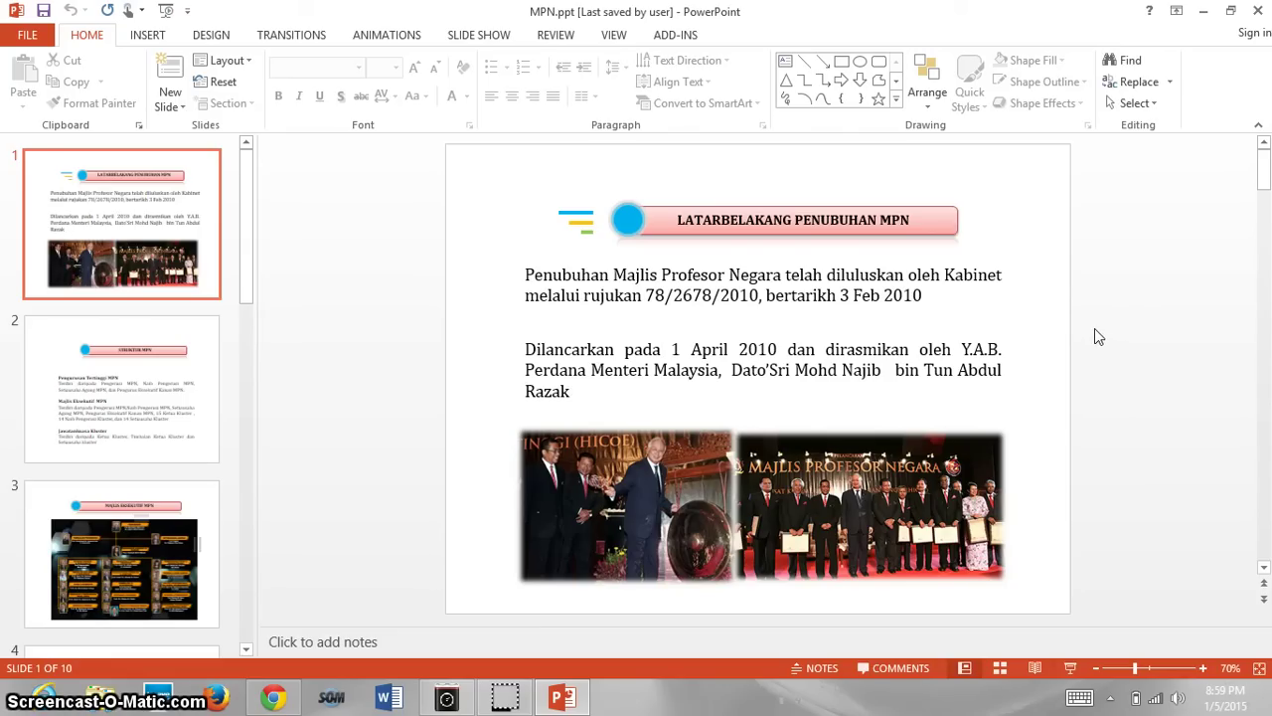
left_click(1050, 375)
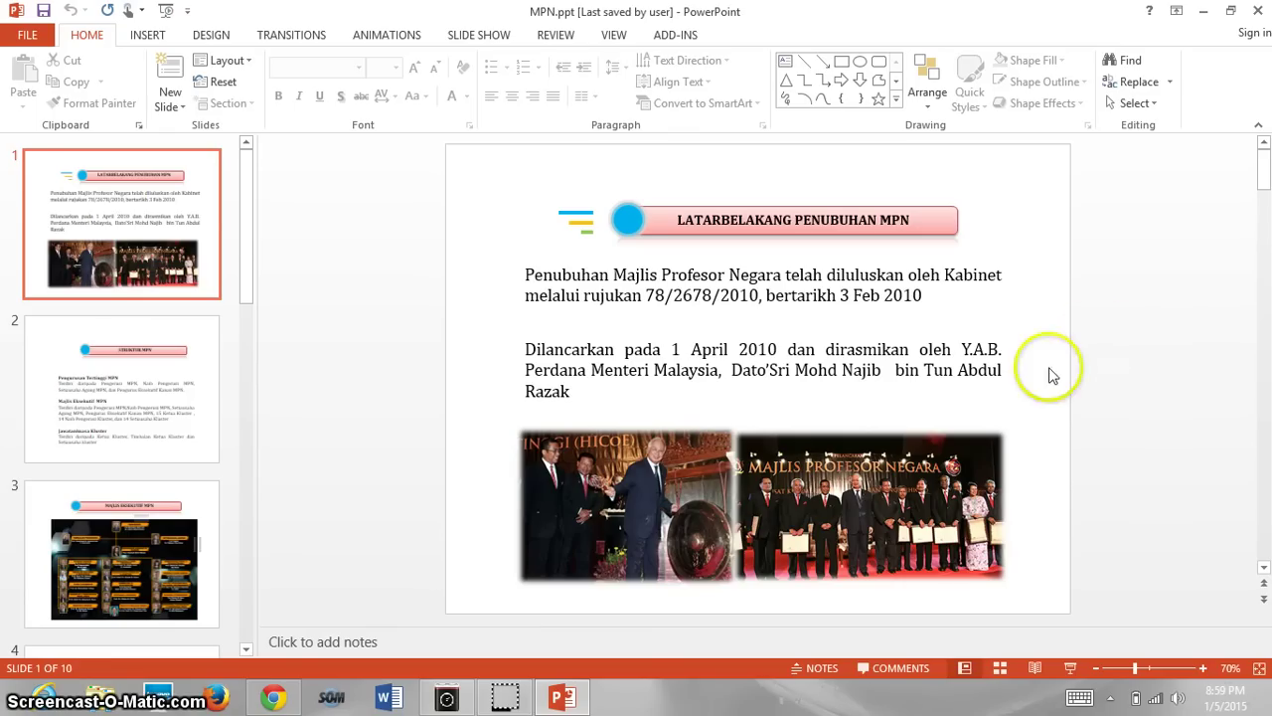